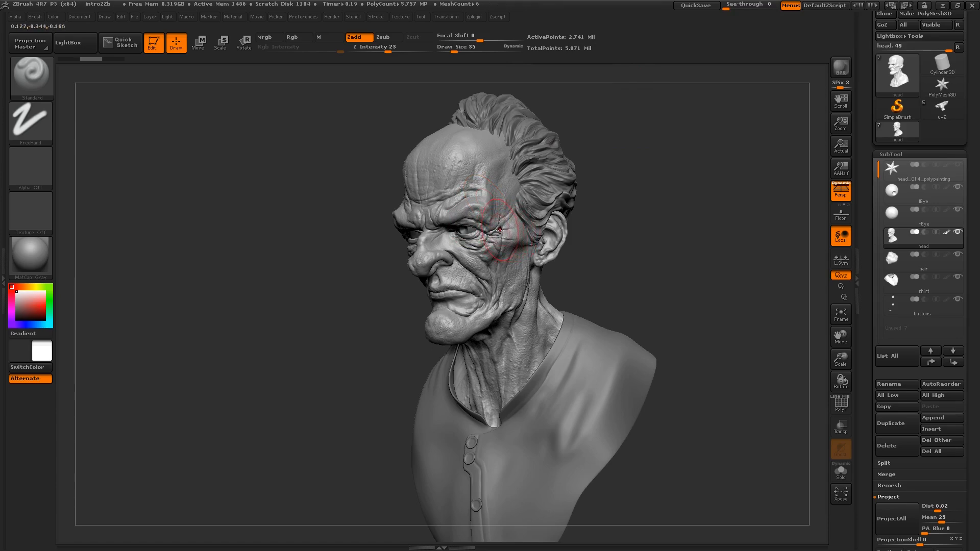
right_click_drag(500, 230, 490, 258)
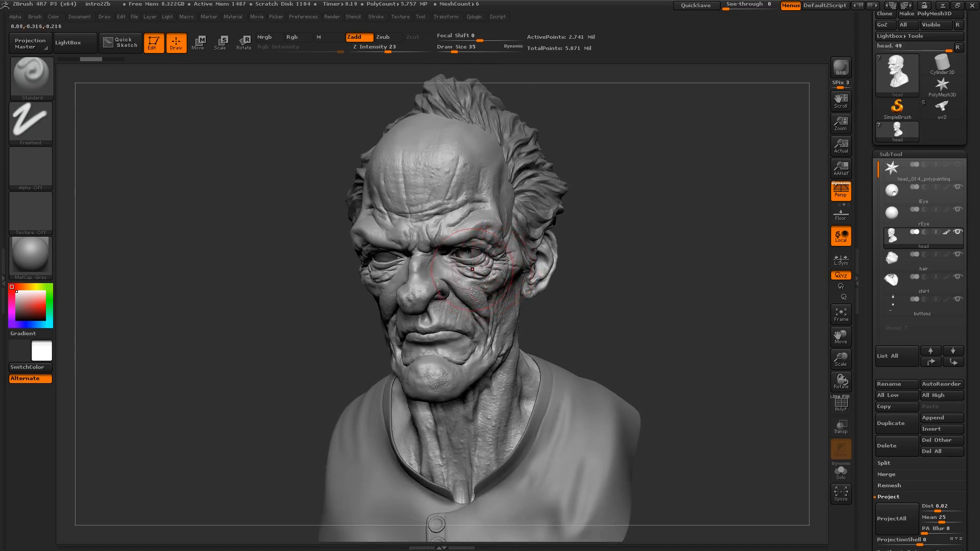
right_click_drag(485, 255, 474, 267)
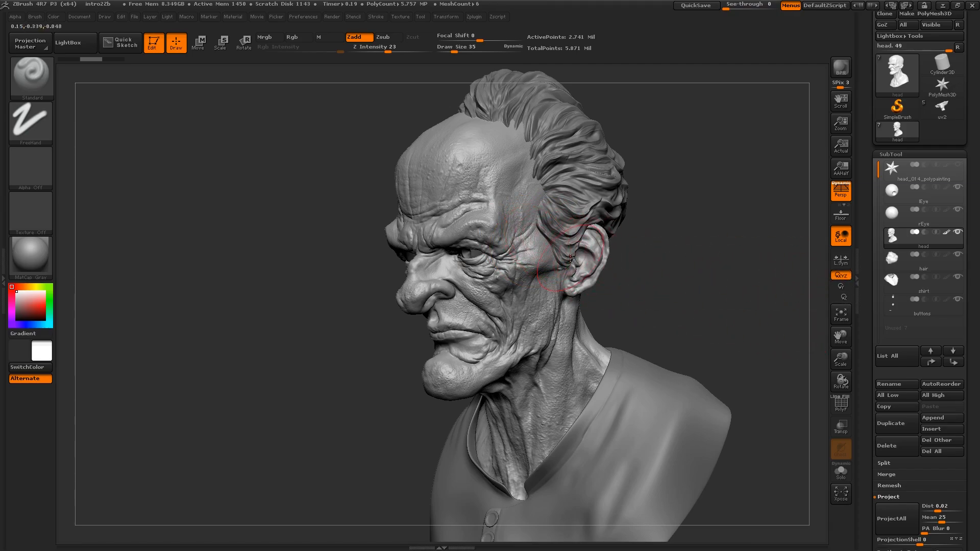
left_click_drag(639, 250, 562, 246)
Fill the whole head with a beige skin base colour (R 199, G 169, B 146) with Rgb enabled
left_click(25, 296)
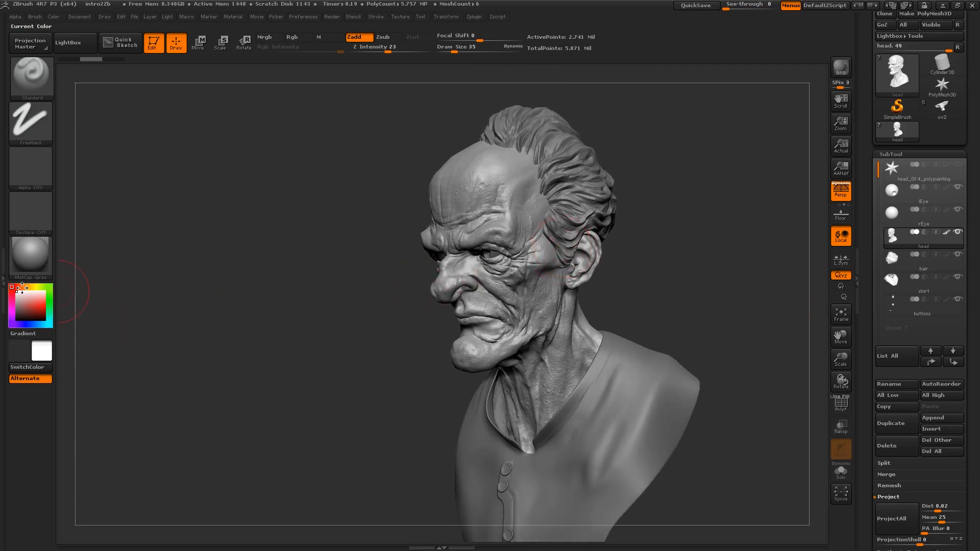
left_click(25, 300)
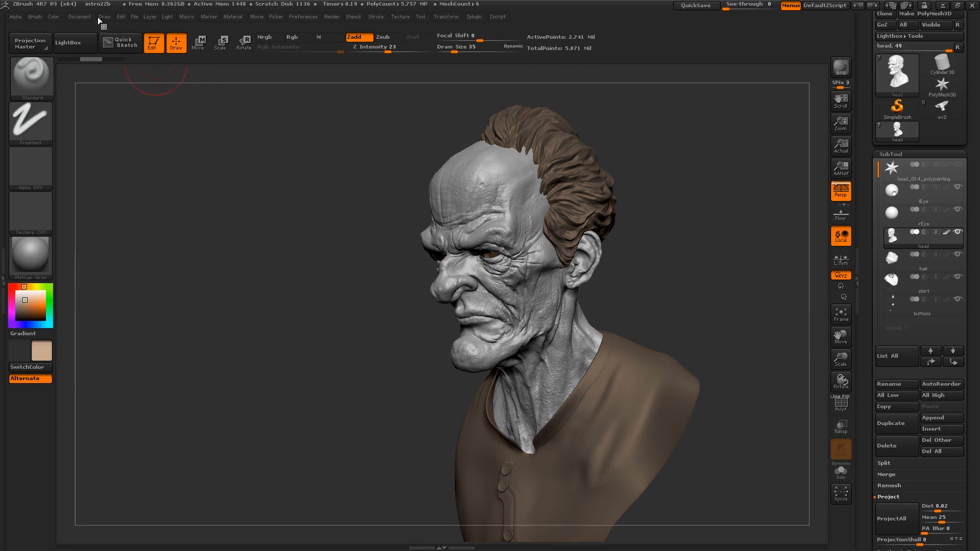
left_click(54, 17)
left_click(298, 37)
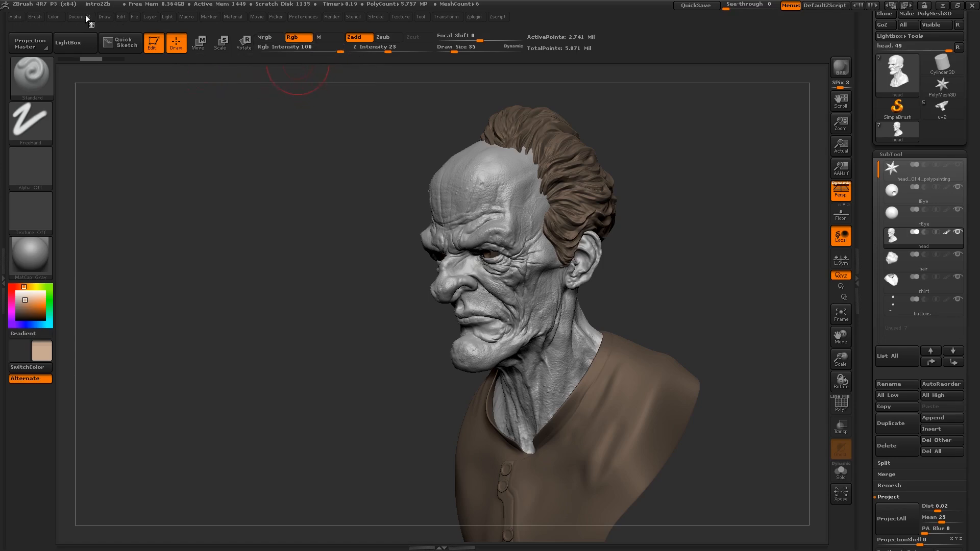
left_click(54, 19)
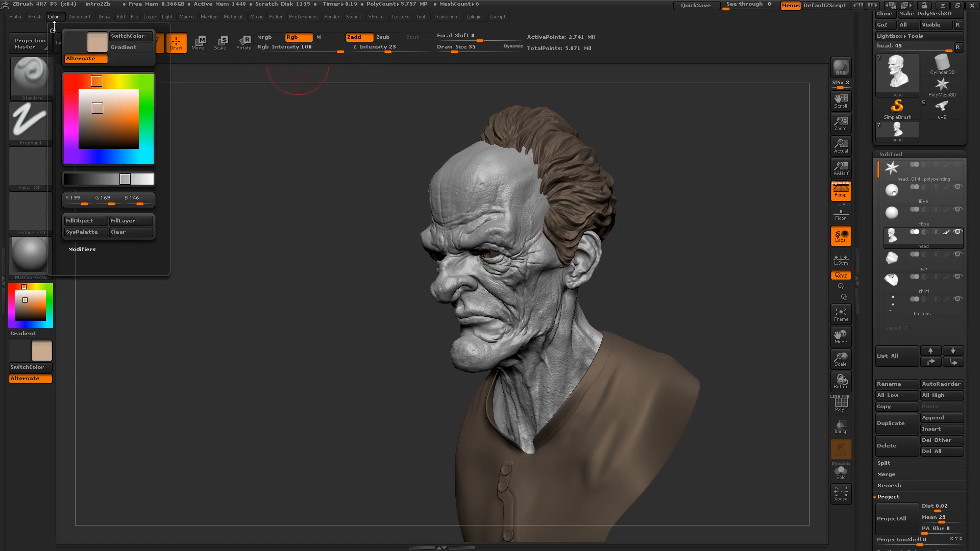
left_click(80, 222)
Try a bright orange stroke down the side of the forehead at draw size 6, and undo it
mouse_move(452, 200)
right_mouse_down()
mouse_move(505, 220)
mouse_move(476, 233)
mouse_move(440, 227)
right_mouse_up()
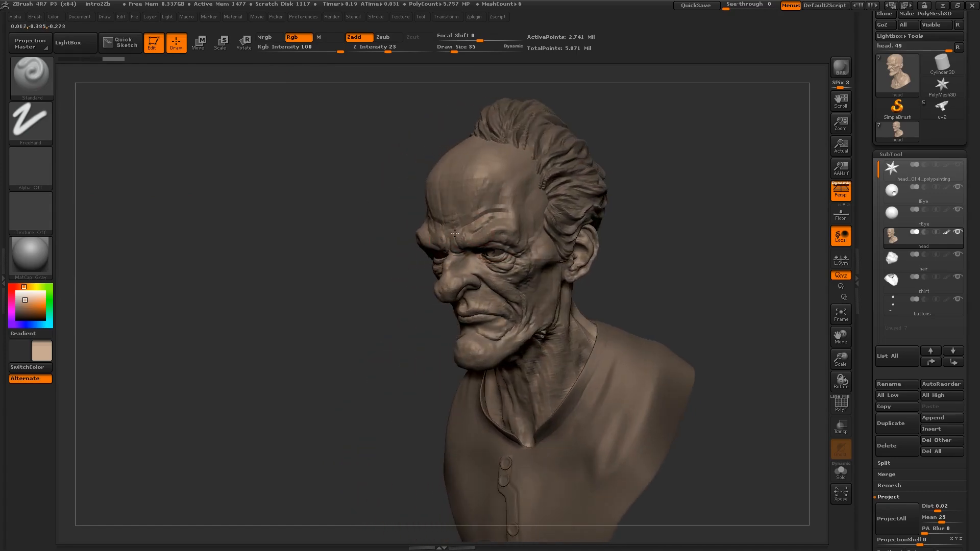
right_click_drag(564, 232, 542, 237)
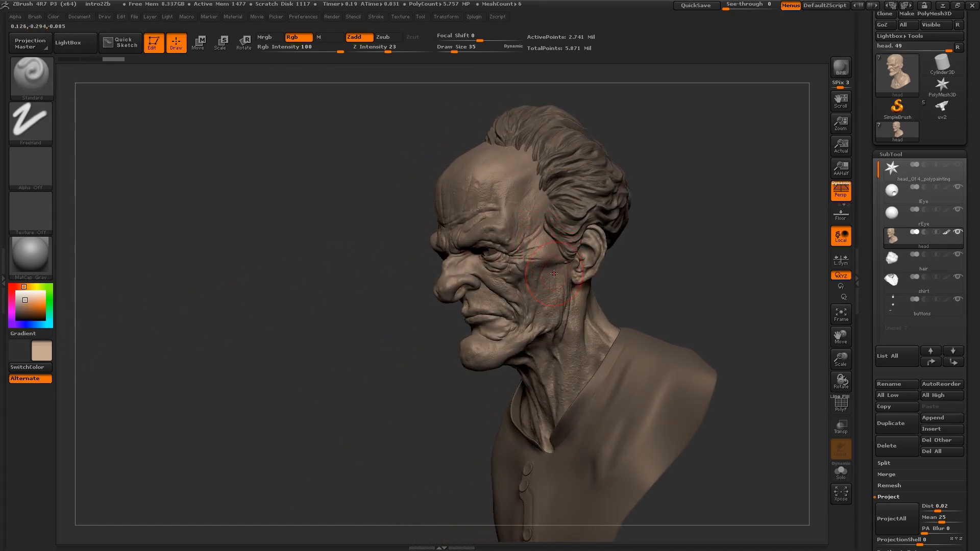
right_click_drag(551, 273, 357, 297)
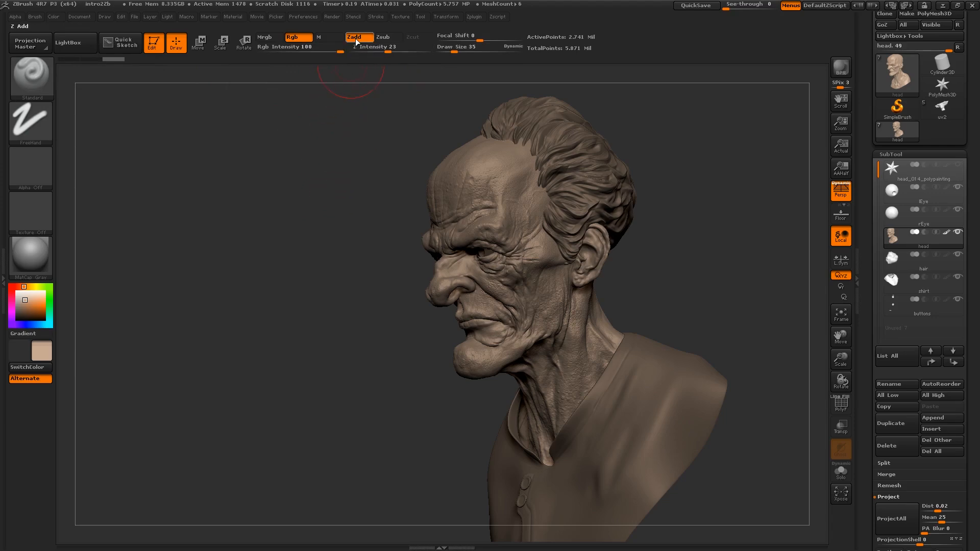
right_click_drag(504, 173, 530, 254, "alt")
key("s")
left_click_drag(522, 203, 514, 203)
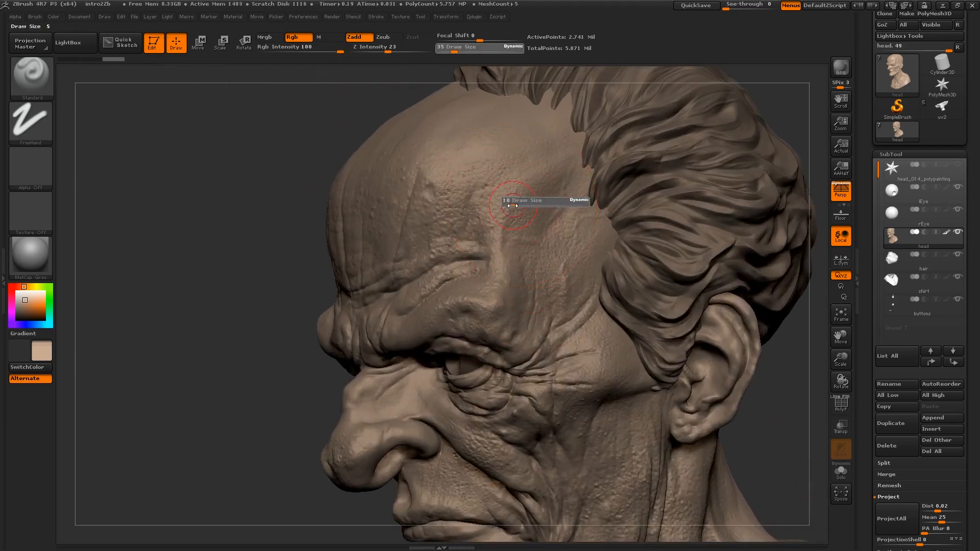
left_click(39, 303)
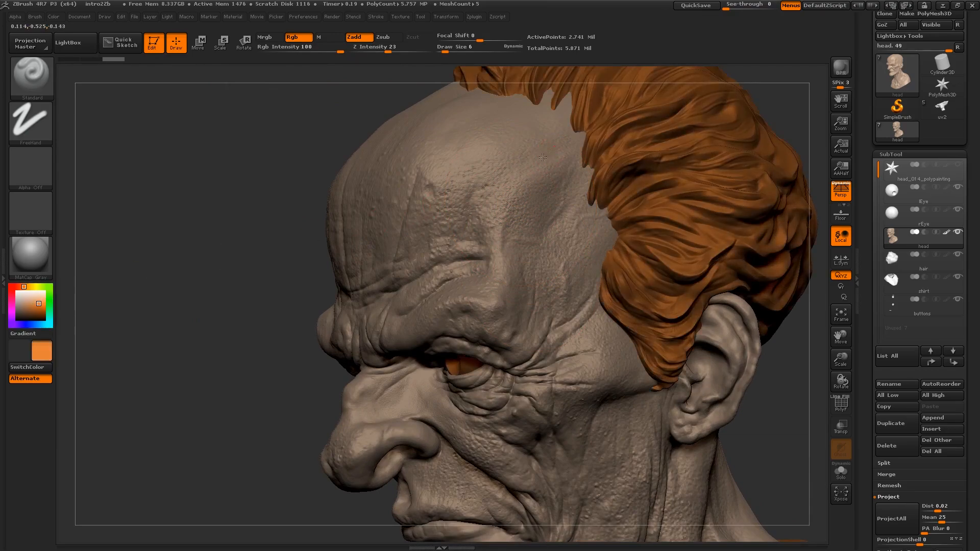
mouse_move(550, 132)
left_mouse_down()
mouse_move(499, 265)
mouse_move(533, 137)
mouse_move(501, 245)
left_mouse_up()
mouse_move(501, 245)
right_mouse_down()
mouse_move(483, 160)
mouse_move(506, 215)
right_mouse_up()
mouse_move(565, 189)
right_mouse_down()
mouse_move(537, 189)
mouse_move(531, 225)
right_mouse_up()
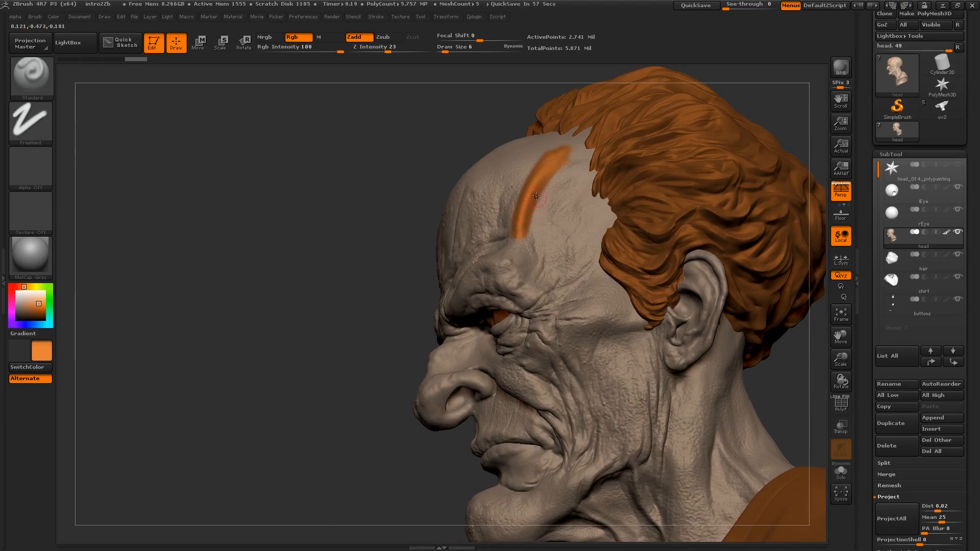
key("ctrl+z")
Turn off Zadd so the brush applies only colour, and choose a dark brown paint colour
right_click_drag(534, 204, 562, 216)
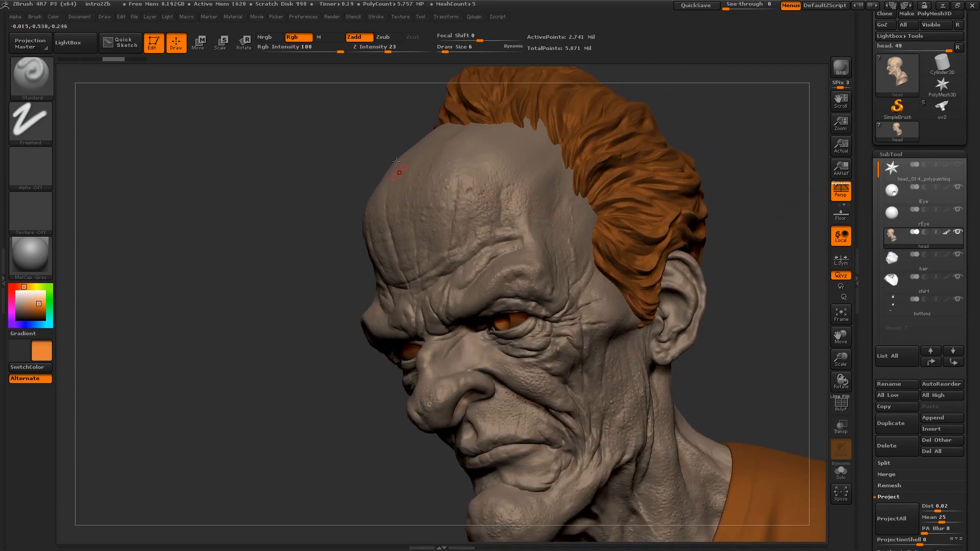
left_click(358, 38)
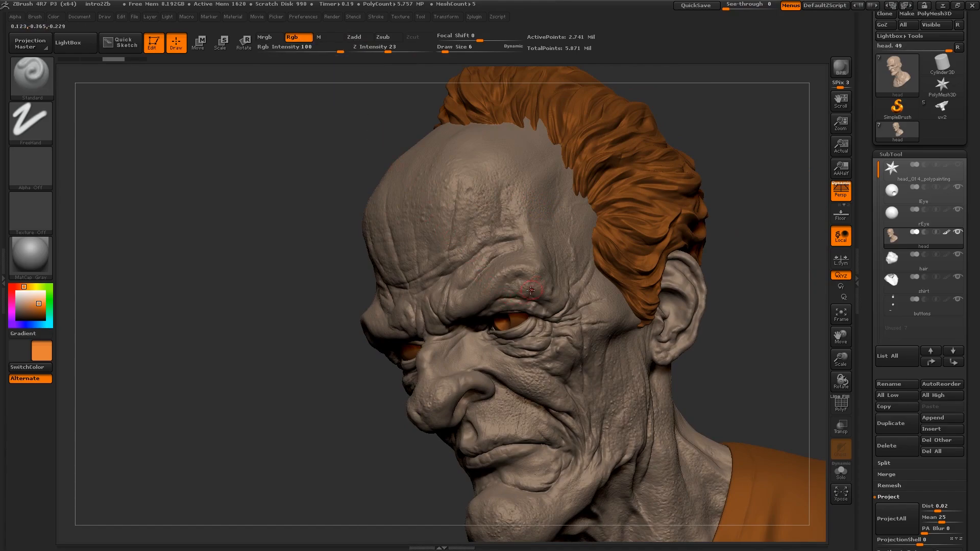
left_click_drag(30, 305, 24, 311)
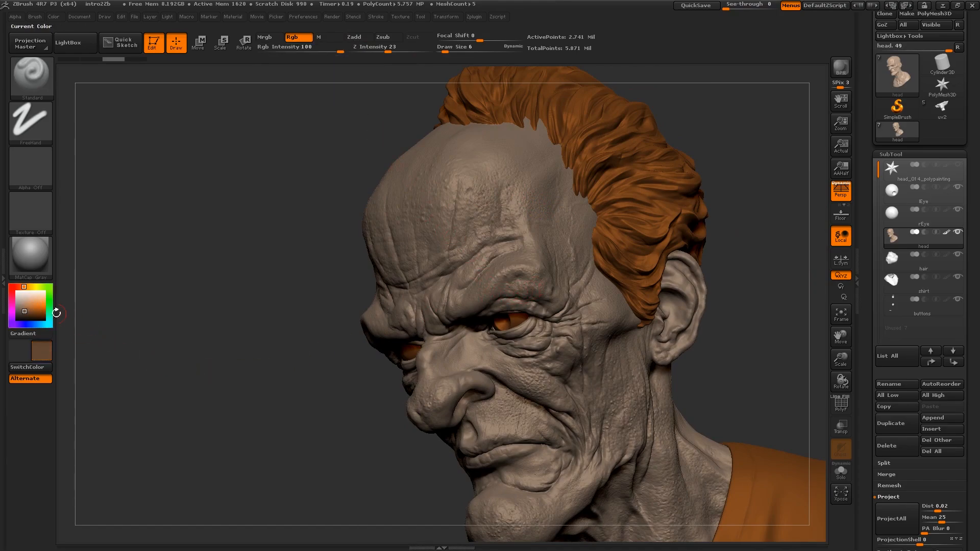
right_click_drag(416, 305, 516, 337)
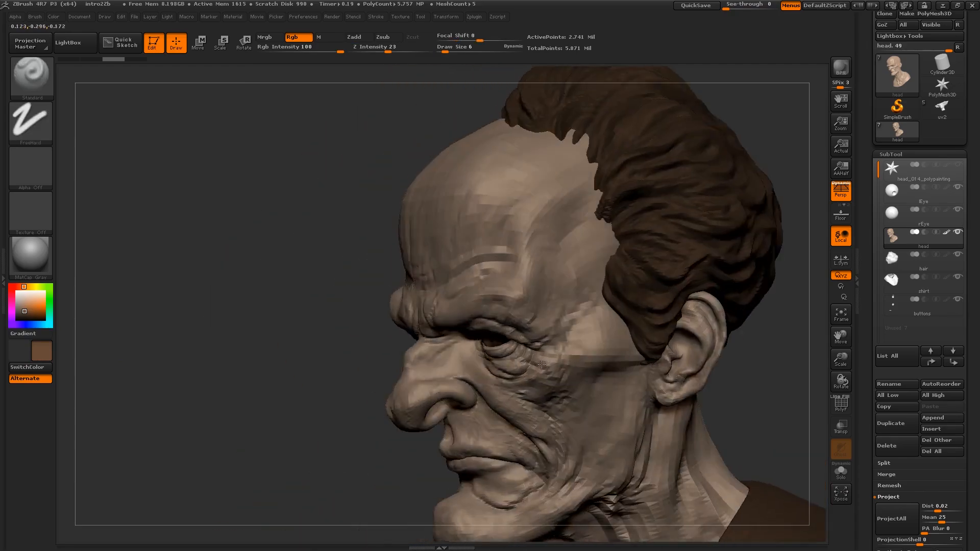
right_click_drag(542, 364, 518, 318, "ctrl")
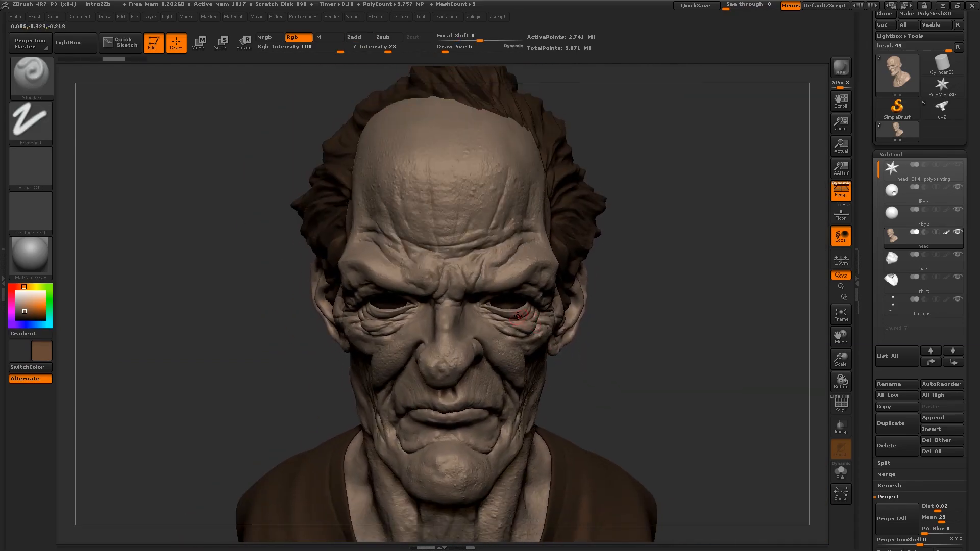
Paint dark brown shading into the eye sockets and the bags under the eyes
key("s")
left_click(532, 310)
mouse_move(534, 314)
left_mouse_down()
mouse_move(499, 324)
mouse_move(488, 313)
left_mouse_up()
right_click_drag(495, 314, 466, 291)
mouse_move(534, 318)
left_mouse_down()
mouse_move(536, 306)
mouse_move(497, 287)
mouse_move(465, 300)
mouse_move(544, 303)
mouse_move(503, 323)
mouse_move(542, 324)
mouse_move(488, 289)
mouse_move(542, 332)
mouse_move(547, 312)
left_mouse_up()
Extend the dark brown shading above the brows and along the sides of the forehead with draw size 26
key("s")
left_click(540, 313)
right_click_drag(526, 294, 541, 294)
mouse_move(541, 275)
left_mouse_down()
mouse_move(525, 239)
mouse_move(498, 221)
left_mouse_up()
right_click_drag(542, 224, 498, 225)
mouse_move(536, 215)
left_mouse_down()
mouse_move(491, 250)
mouse_move(534, 197)
mouse_move(485, 255)
left_mouse_up()
right_click_drag(578, 271, 449, 326)
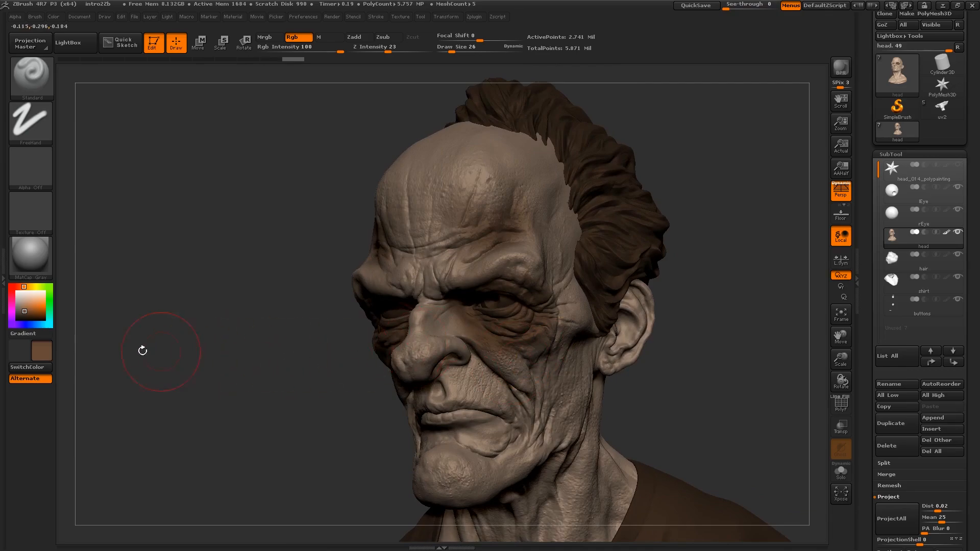
Choose a muted red and paint it over the nose, ears, chin and lips
left_click(11, 289)
left_click(29, 309)
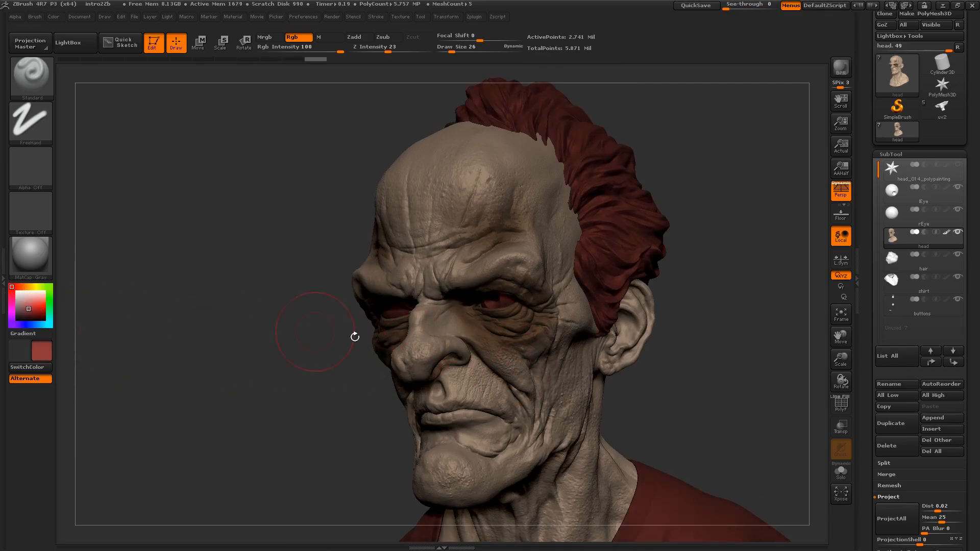
left_click_drag(425, 367, 434, 336)
right_click_drag(460, 360, 370, 356)
mouse_move(675, 301)
left_mouse_down()
mouse_move(641, 370)
mouse_move(658, 348)
left_mouse_up()
left_click_drag(455, 473, 432, 455)
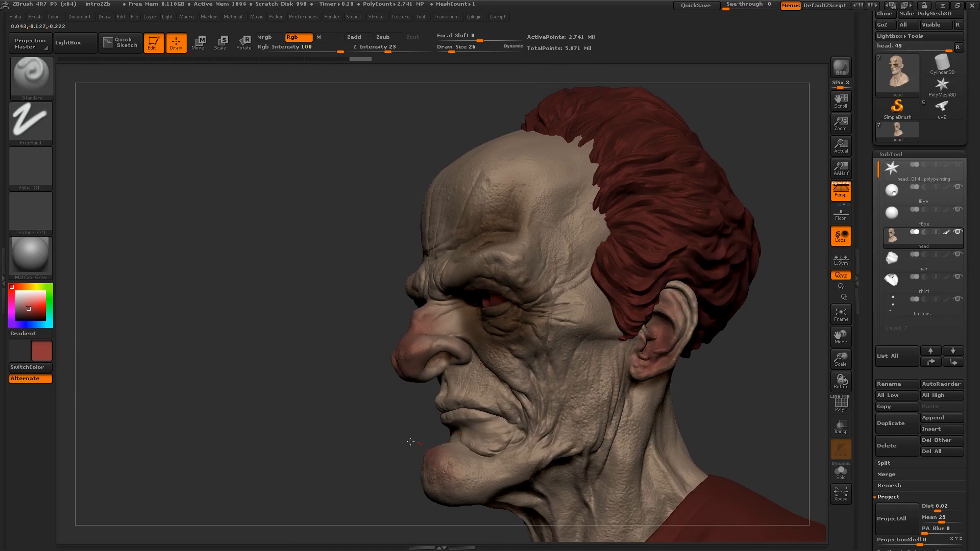
left_click_drag(452, 413, 504, 410)
Sample paint colours directly from the painted surface around the cheek
mouse_move(393, 409)
right_mouse_down()
mouse_move(485, 398)
mouse_move(505, 389)
mouse_move(468, 403)
mouse_move(512, 364)
right_mouse_up()
mouse_move(428, 348)
right_mouse_down("alt")
mouse_move(433, 364)
mouse_move(411, 359)
right_mouse_up("alt")
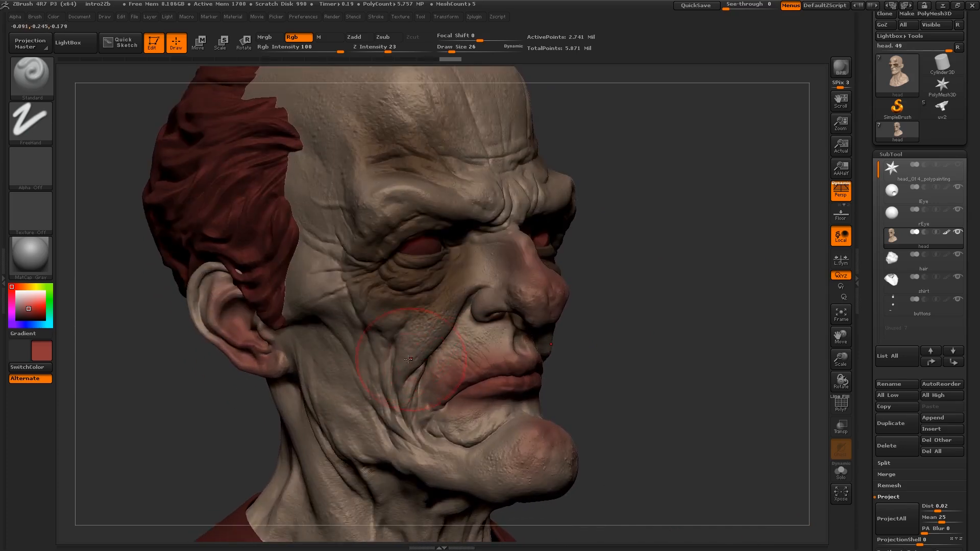
key("c")
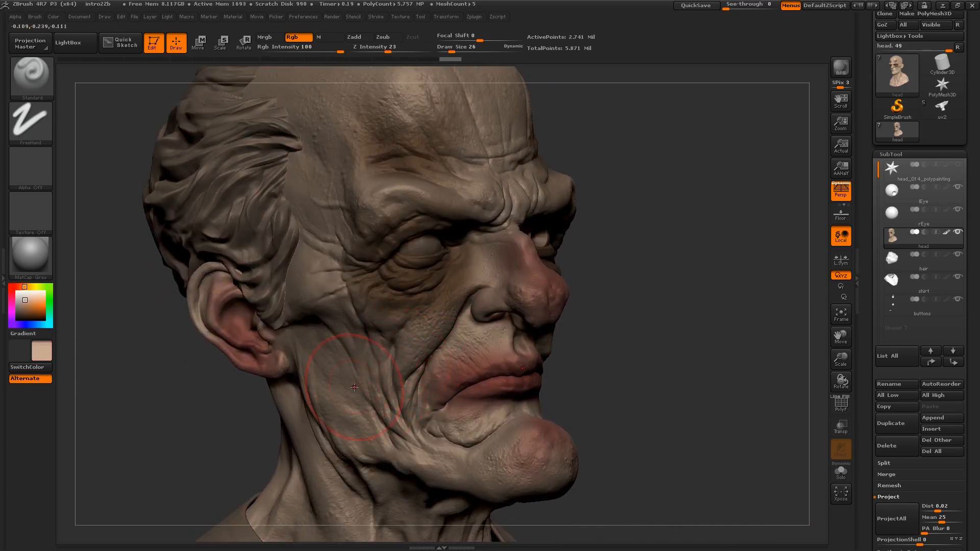
key("c")
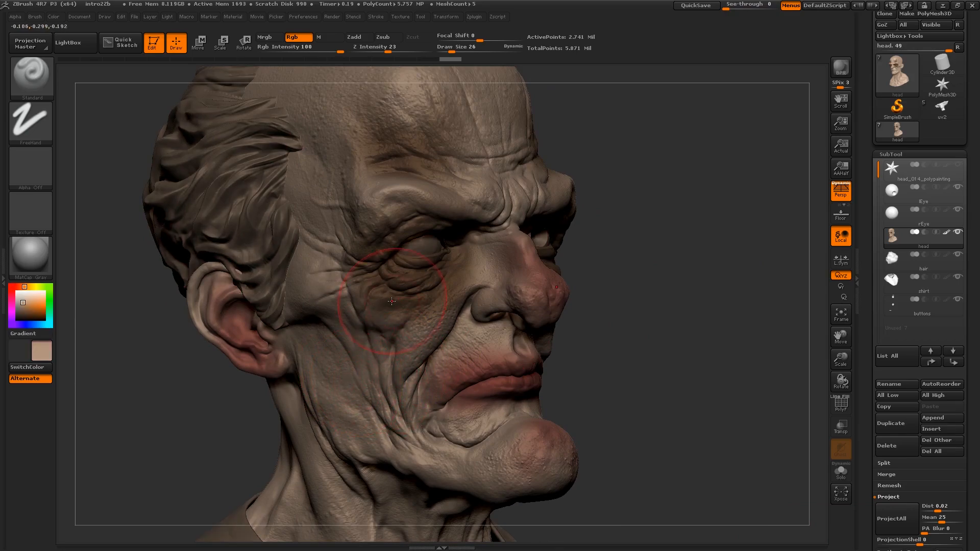
right_click_drag(374, 409, 501, 387)
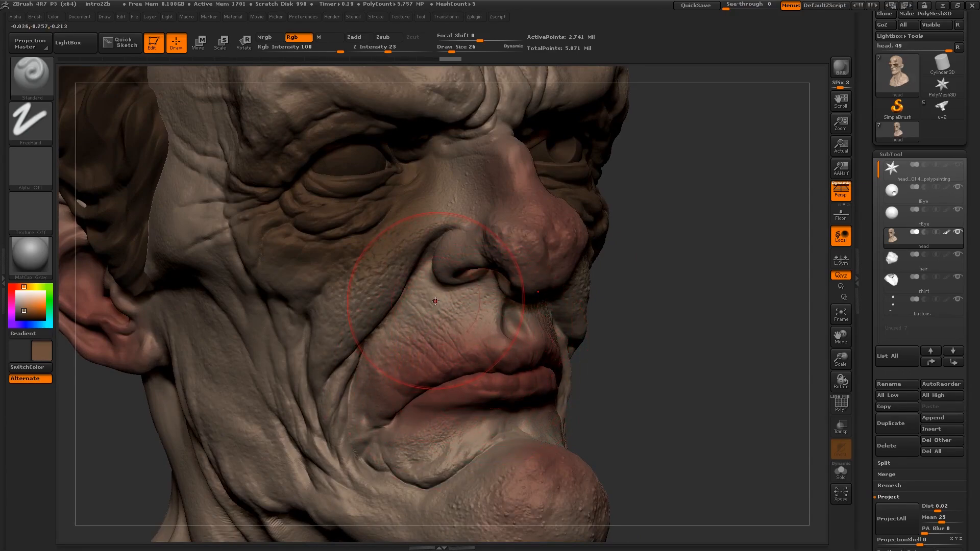
Sample the beige skin tone and paint away the excess red around the mouth with draw size 10
key("c")
key("s")
left_click_drag(430, 308, 431, 308)
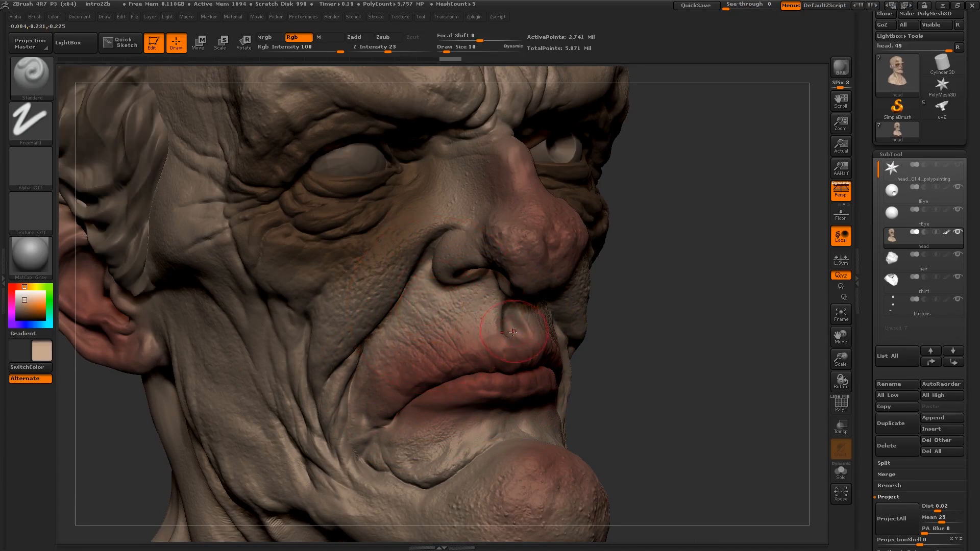
left_click_drag(406, 367, 380, 408)
left_click_drag(394, 353, 370, 379)
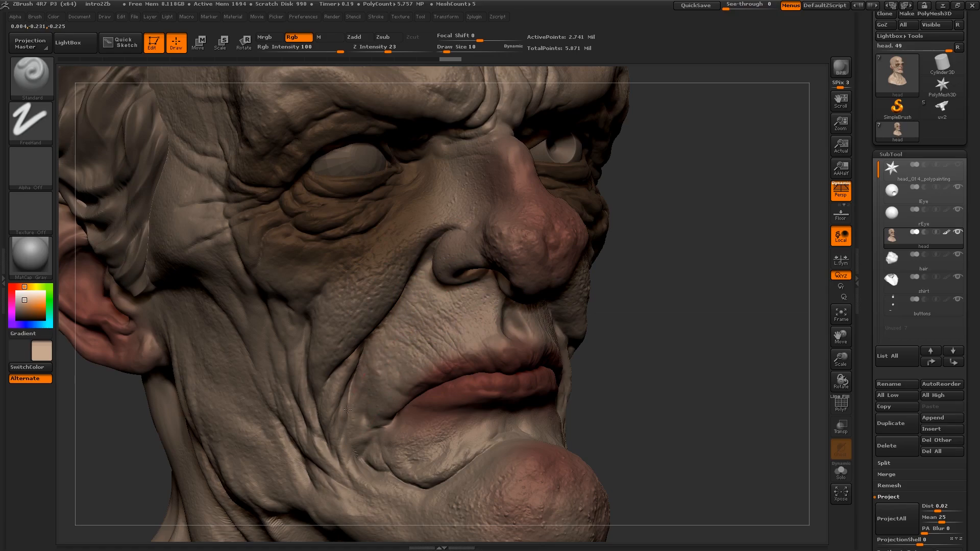
left_click_drag(417, 437, 465, 418)
Try painting the skin above the upper lip in bright orange, and undo the stroke
left_click_drag(710, 408, 620, 406)
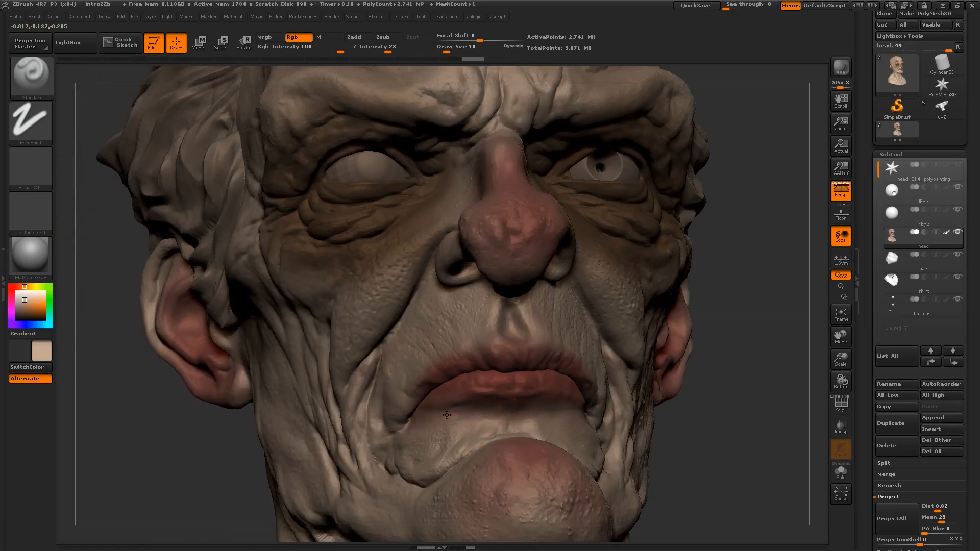
key("c")
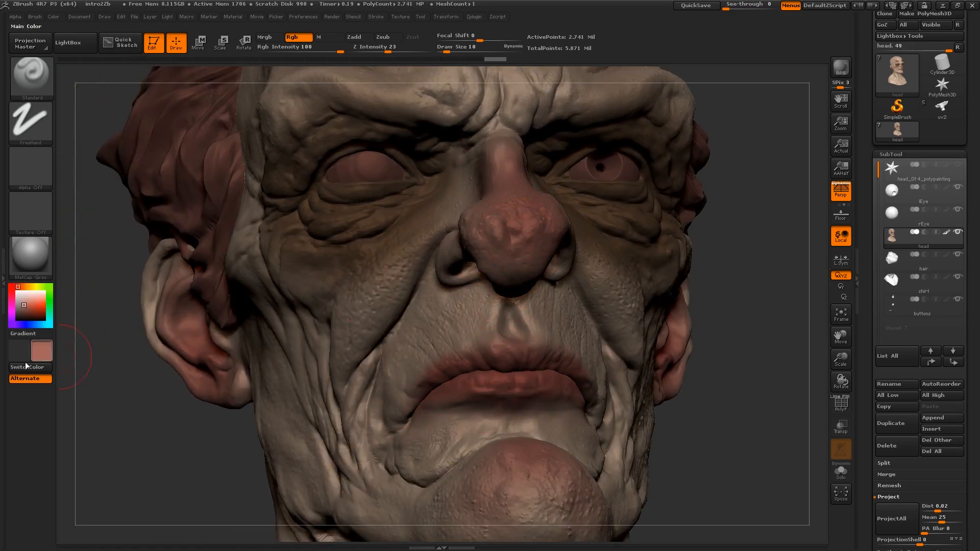
key("c")
mouse_move(470, 346)
left_mouse_down()
mouse_move(409, 375)
mouse_move(562, 317)
mouse_move(436, 294)
left_mouse_up()
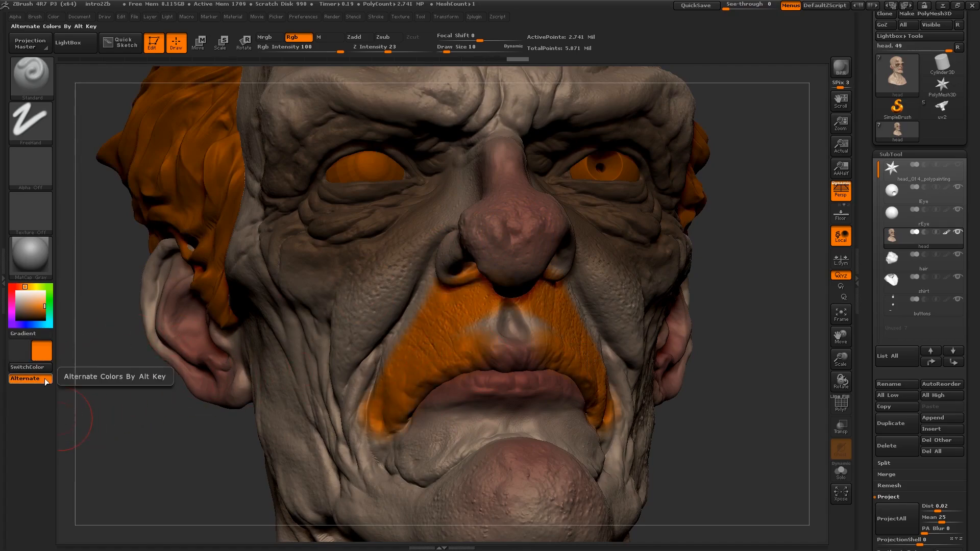
key("ctrl+z")
Sample a muted red from the face and repaint the lips with draw size 14
mouse_move(485, 335)
right_mouse_down()
mouse_move(554, 342)
mouse_move(522, 372)
mouse_move(457, 364)
right_mouse_up()
right_click_drag(456, 364, 490, 340, "ctrl")
key("c")
key("]")
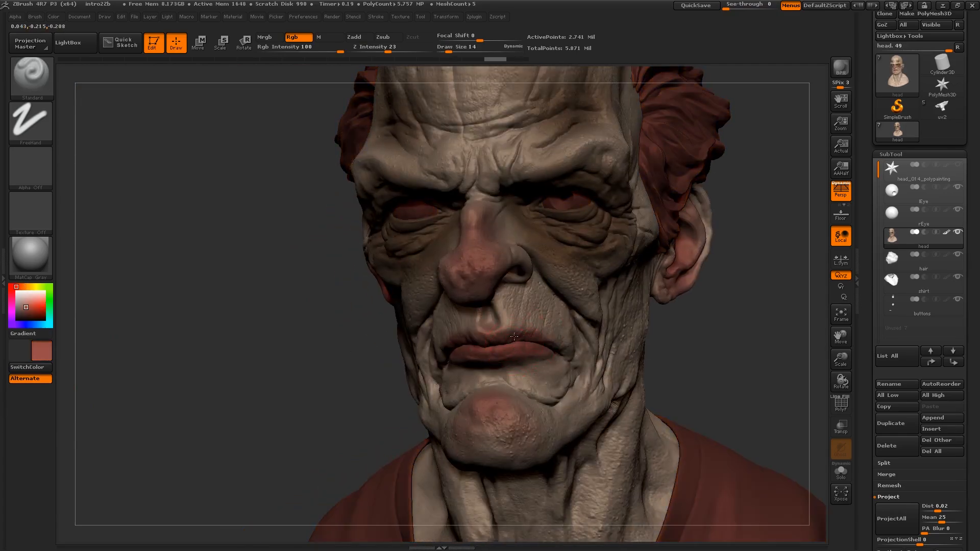
left_click_drag(488, 335, 474, 340)
mouse_move(474, 340)
right_mouse_down()
mouse_move(520, 343)
mouse_move(515, 311)
mouse_move(460, 302)
right_mouse_up()
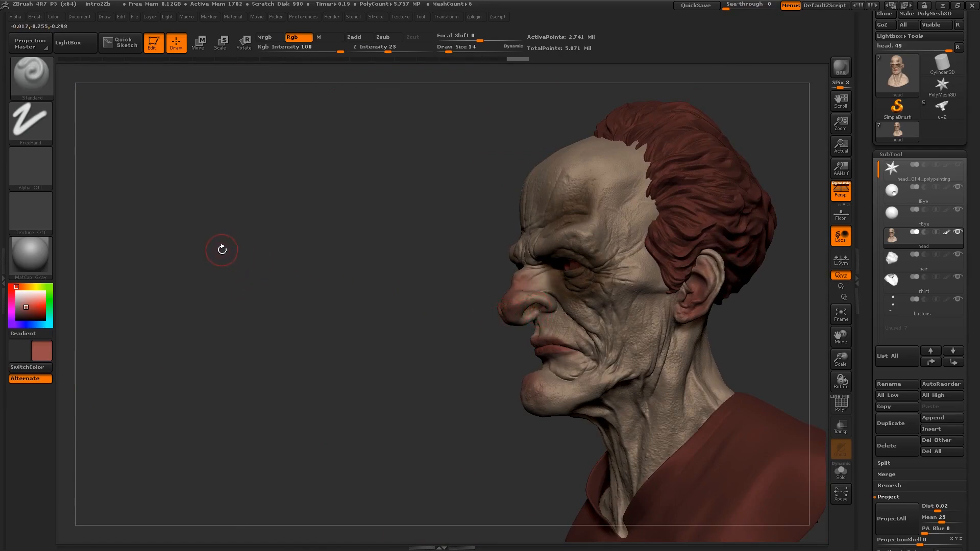
Switch the brush stroke to Color Spray and the alpha to Alpha 08
left_click_drag(246, 280, 390, 204)
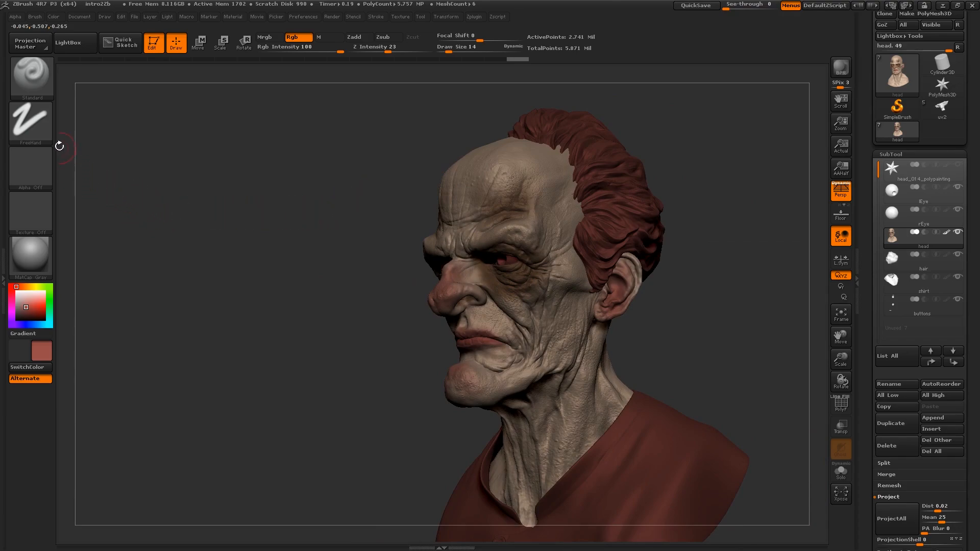
left_click(29, 126)
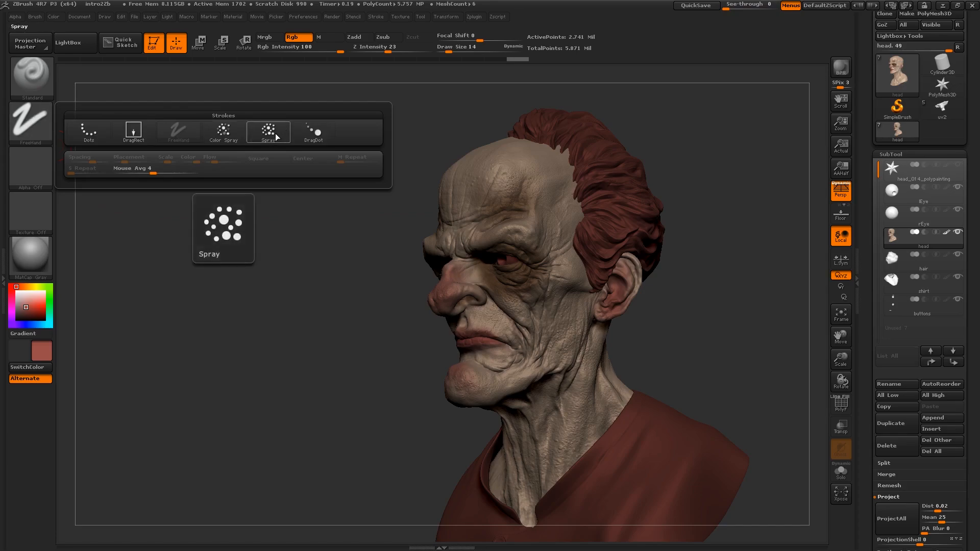
left_click(225, 140)
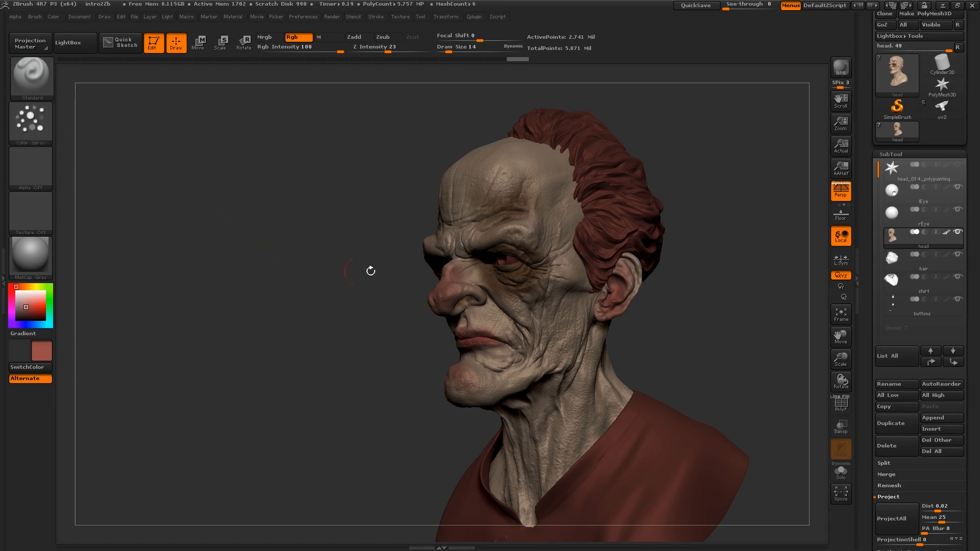
left_click(40, 173)
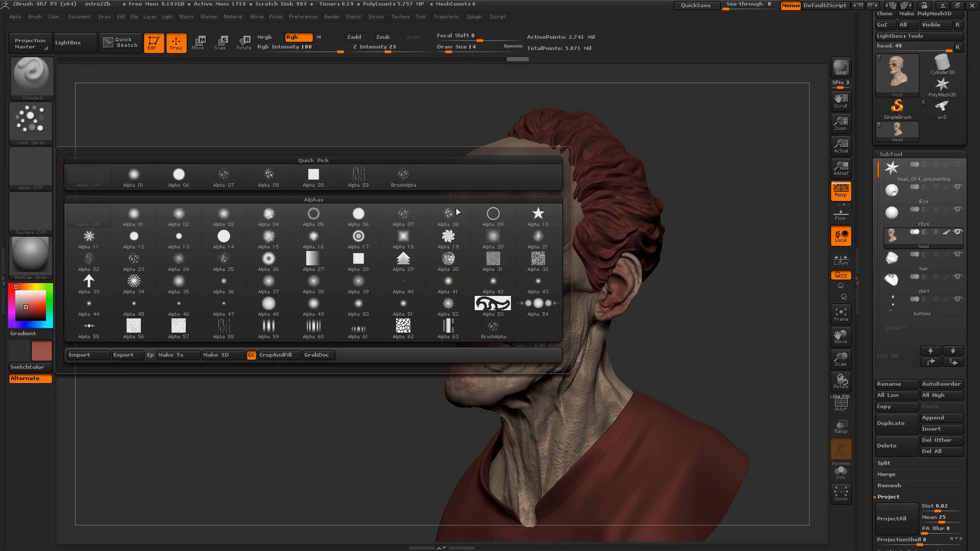
left_click(446, 222)
Spray muted red mottling over the forehead, temple and cheek with draw size 14
key("s")
left_click_drag(542, 259, 548, 259)
left_click_drag(535, 169, 539, 200)
mouse_move(368, 199)
left_mouse_down()
mouse_move(470, 196)
mouse_move(478, 179)
left_mouse_up()
left_click_drag(347, 225, 457, 232)
right_click_drag(457, 233, 454, 316, "ctrl")
right_click_drag(347, 352, 449, 370)
key("s")
left_click_drag(487, 302, 482, 302)
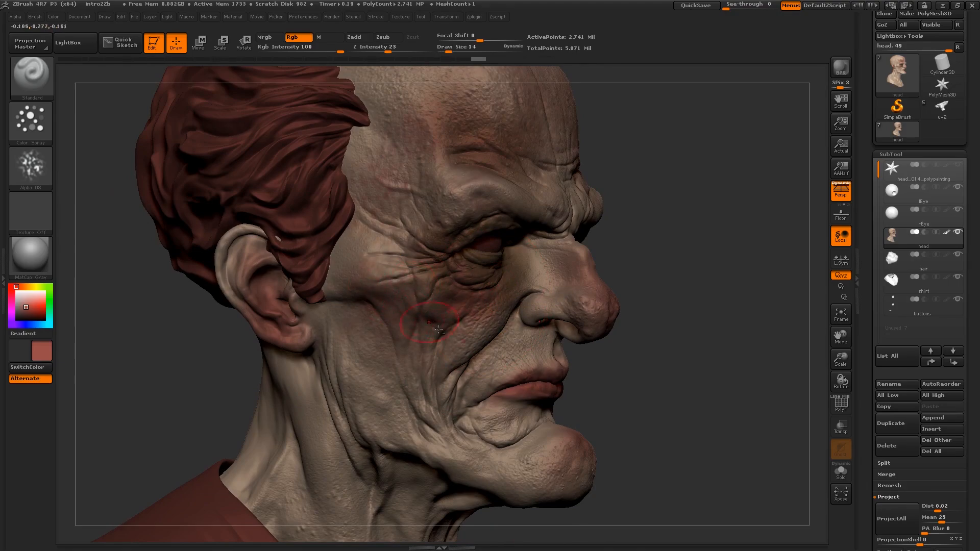
right_click_drag(434, 326, 442, 255, "ctrl")
right_click_drag(613, 339, 529, 352)
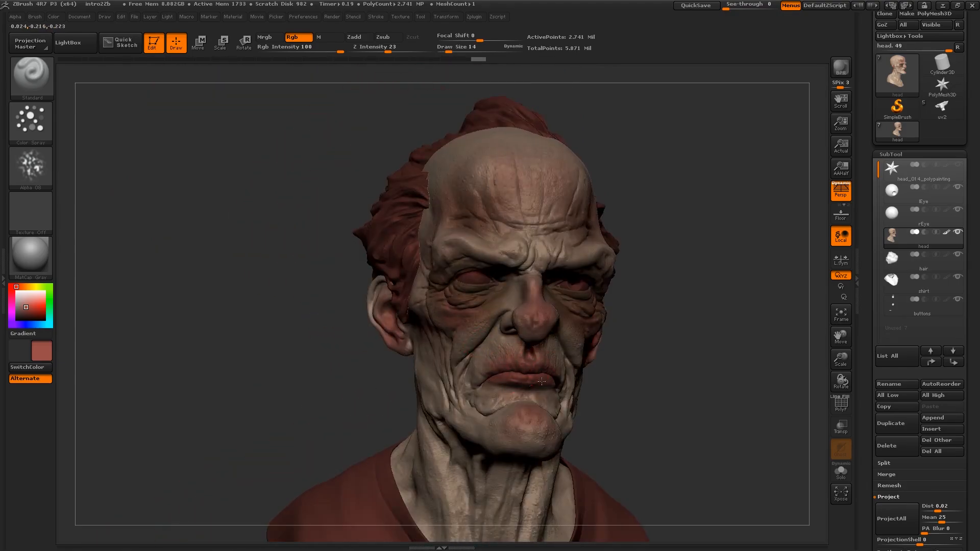
Spray saturated red with a salmon pink secondary colour around the mouth and over the lower cheek
left_click_drag(31, 306, 40, 310)
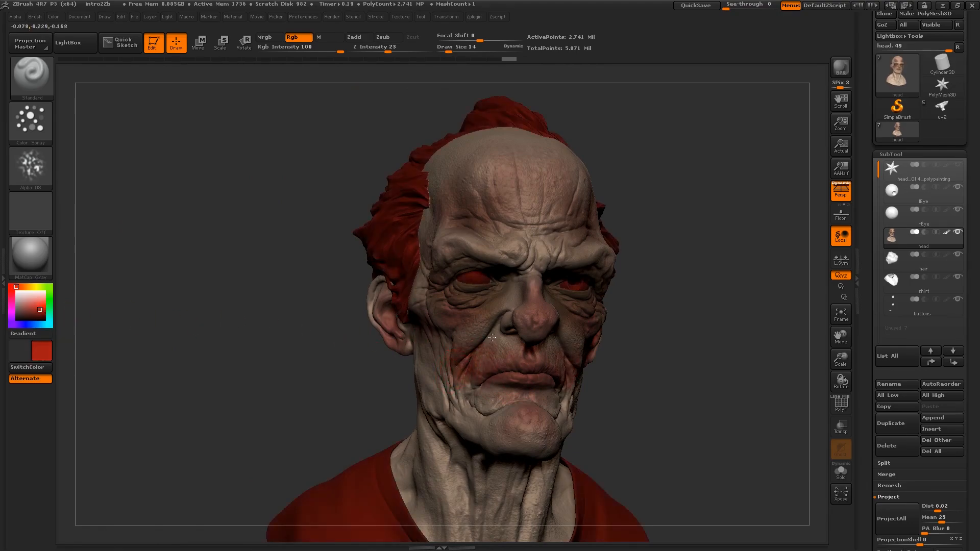
left_click(22, 351)
left_click(123, 337)
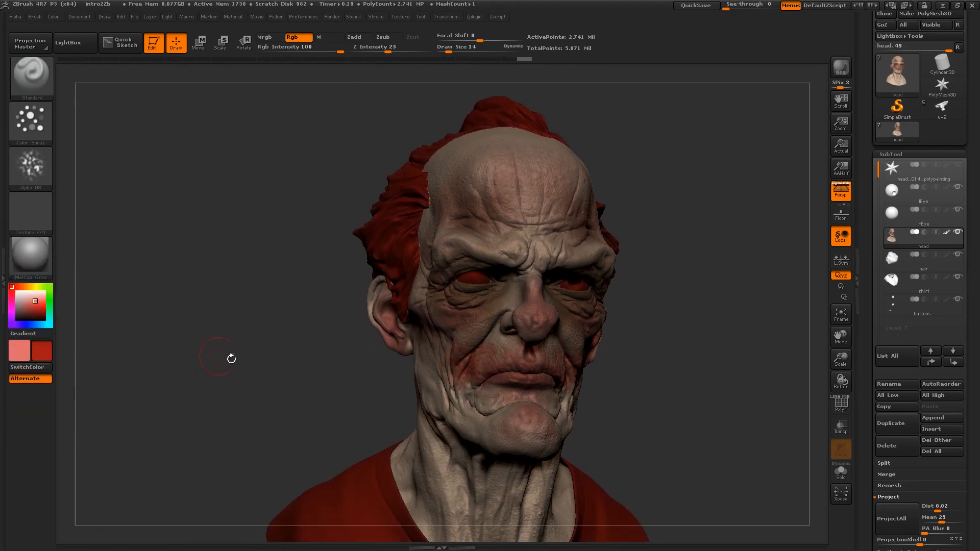
left_click_drag(459, 421, 469, 430)
mouse_move(332, 408)
left_mouse_down()
mouse_move(444, 414)
mouse_move(384, 354)
mouse_move(384, 400)
left_mouse_up()
left_click_drag(510, 490, 439, 485)
key("c")
left_click_drag(397, 353, 440, 415)
Change the main and secondary spray colours, and spray red across the forehead and green over the cheek and mouth
left_click_drag(50, 306, 50, 294)
left_click(43, 294)
left_click(27, 358)
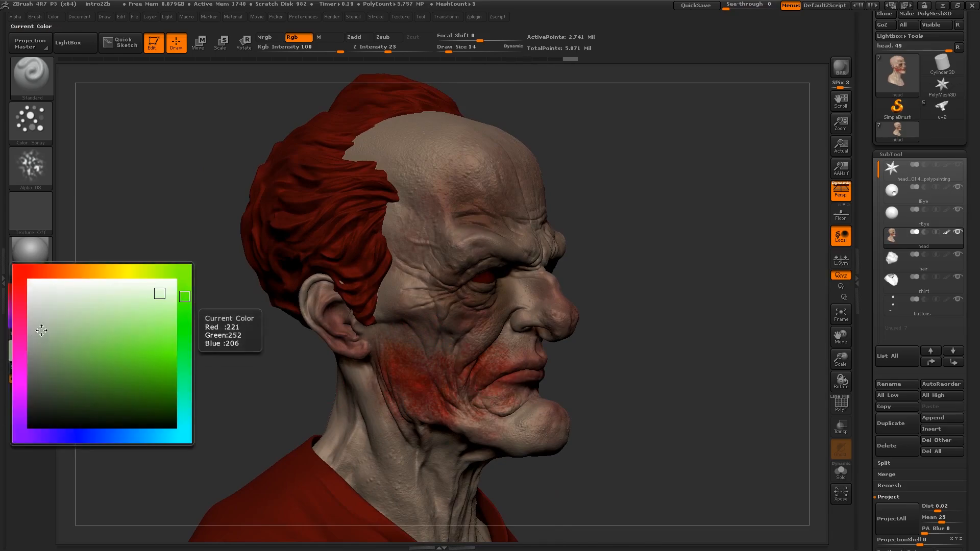
left_click(19, 354)
left_click(151, 333)
left_click_drag(151, 333, 172, 348)
left_click(42, 351)
mouse_move(475, 335)
left_mouse_down()
mouse_move(446, 358)
mouse_move(411, 179)
left_mouse_up()
left_click(42, 351)
left_click(186, 268)
mouse_move(408, 263)
left_mouse_down()
mouse_move(434, 311)
mouse_move(414, 403)
left_mouse_up()
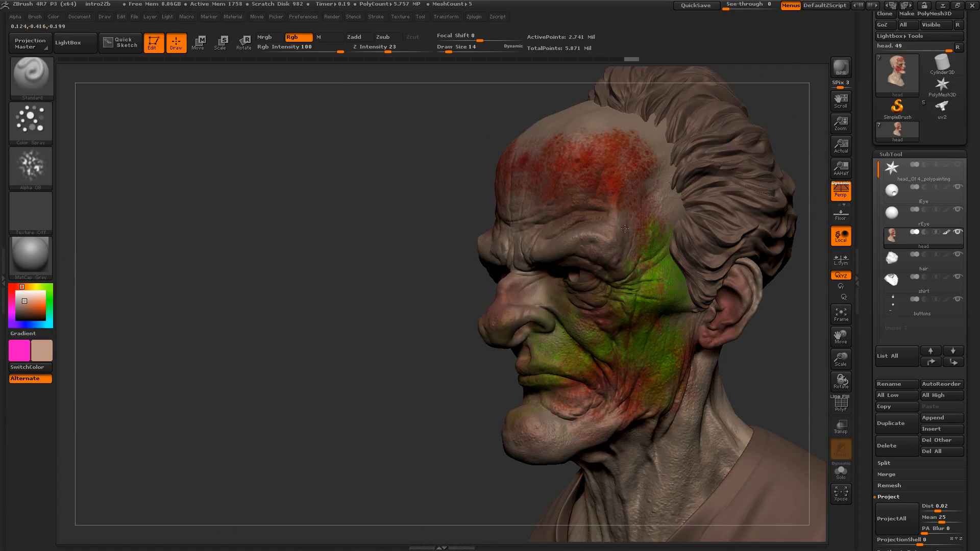
Switch the stroke to Spray and cover the red and green patches on the face with a beige skin tone
mouse_move(638, 269)
left_mouse_down()
mouse_move(658, 289)
mouse_move(669, 344)
mouse_move(587, 375)
mouse_move(598, 398)
mouse_move(552, 370)
left_mouse_up()
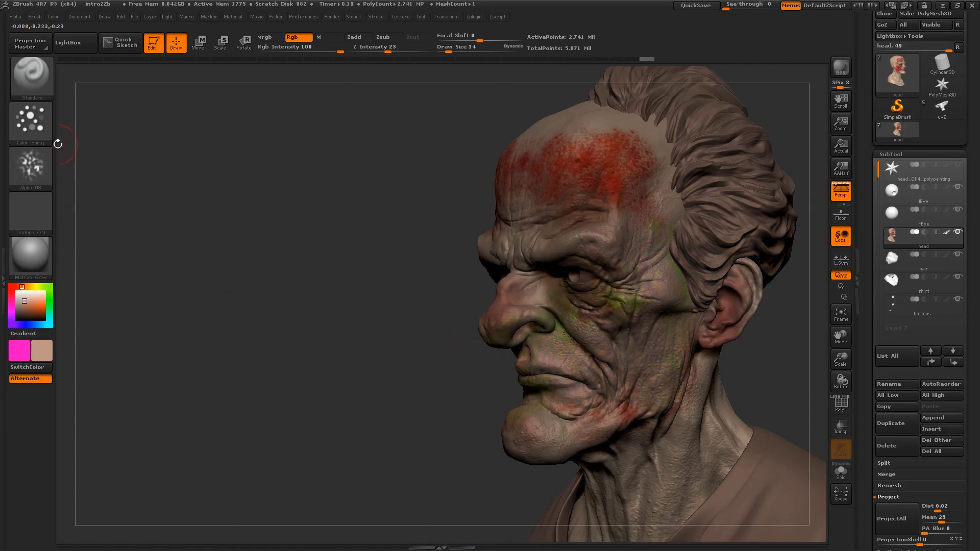
left_click(32, 123)
left_click(273, 133)
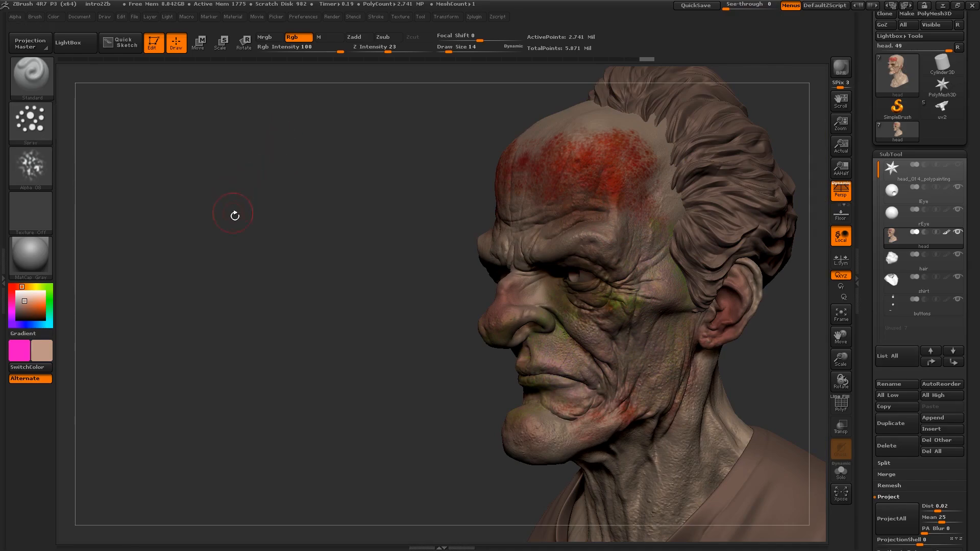
left_click_drag(457, 327, 607, 292)
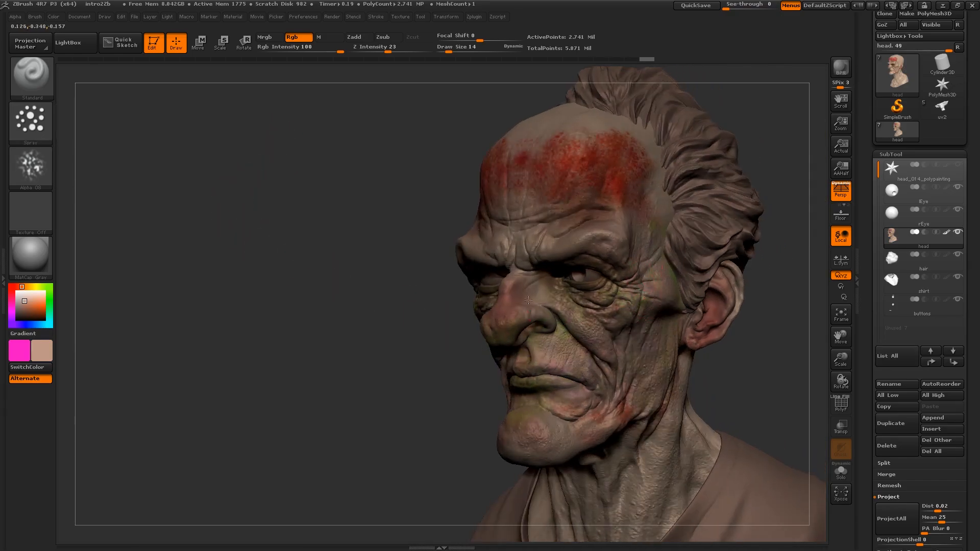
left_click_drag(526, 311, 554, 393)
key("c")
mouse_move(633, 184)
left_mouse_down()
mouse_move(619, 194)
mouse_move(566, 158)
mouse_move(564, 116)
mouse_move(648, 215)
mouse_move(620, 270)
mouse_move(531, 230)
mouse_move(673, 316)
mouse_move(612, 416)
mouse_move(520, 415)
mouse_move(575, 361)
mouse_move(528, 297)
left_mouse_up()
left_click_drag(408, 306, 576, 307)
mouse_move(515, 322)
left_mouse_down()
mouse_move(473, 300)
mouse_move(314, 382)
left_mouse_up()
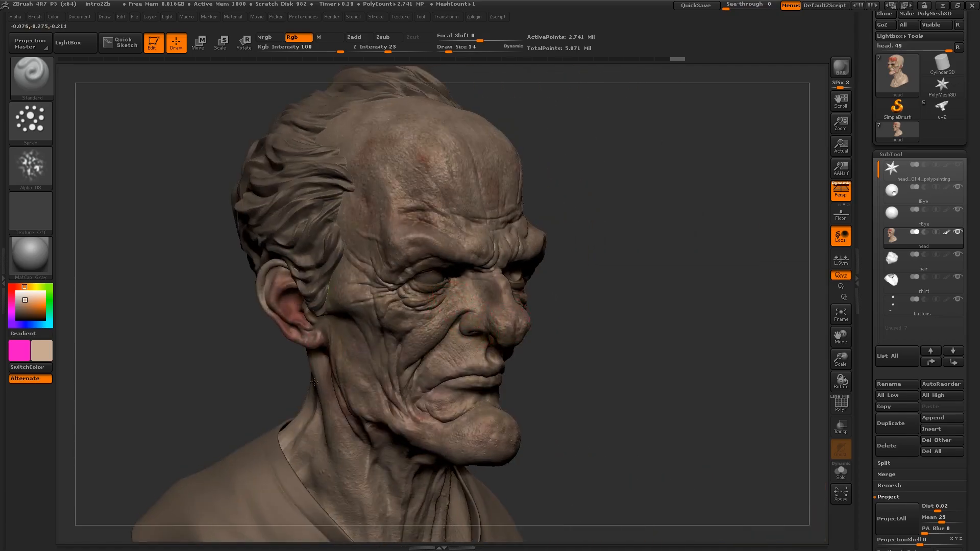
Set the main colour to dark brown and spray it below the eyes and over the lower cheek
left_click(31, 313)
left_click_drag(448, 289, 413, 277)
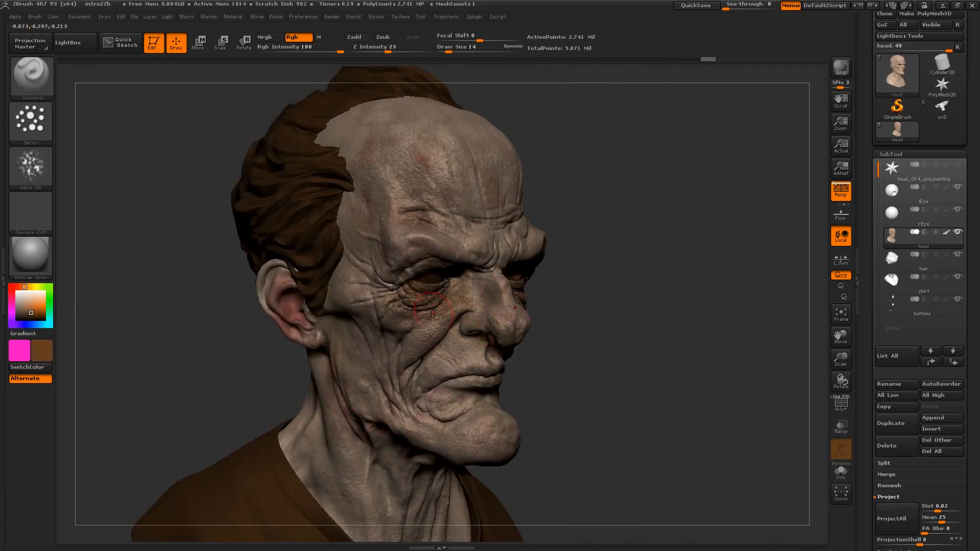
right_click_drag(433, 312, 434, 286)
mouse_move(467, 373)
left_mouse_down()
mouse_move(429, 384)
mouse_move(386, 420)
left_mouse_up()
Continue spraying dark tones over the cheek, jaw and neck with draw size 19
mouse_move(409, 403)
right_mouse_down("ctrl")
mouse_move(423, 337)
mouse_move(368, 385)
right_mouse_up("ctrl")
key("s")
left_click(376, 382)
left_click_drag(375, 355, 398, 401)
right_click_drag(449, 405, 319, 408)
mouse_move(532, 408)
left_mouse_down()
mouse_move(512, 432)
mouse_move(513, 450)
left_mouse_up()
mouse_move(517, 288)
left_mouse_down()
mouse_move(535, 283)
mouse_move(539, 306)
left_mouse_up()
Sample the beige skin tone from the painted face as the main colour
key("c")
right_click_drag(439, 307, 511, 302)
key("c")
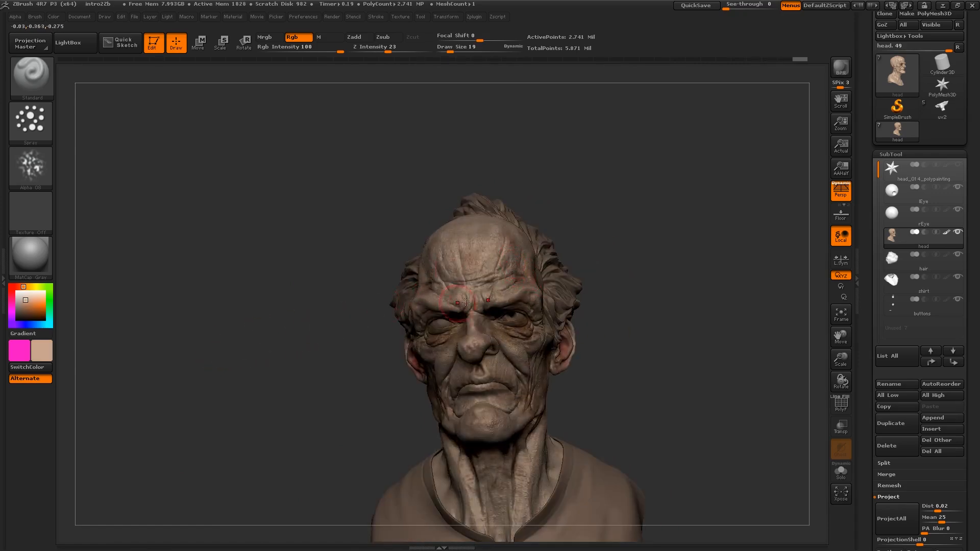
left_click_drag(306, 307, 311, 348)
left_click_drag(174, 353, 258, 357)
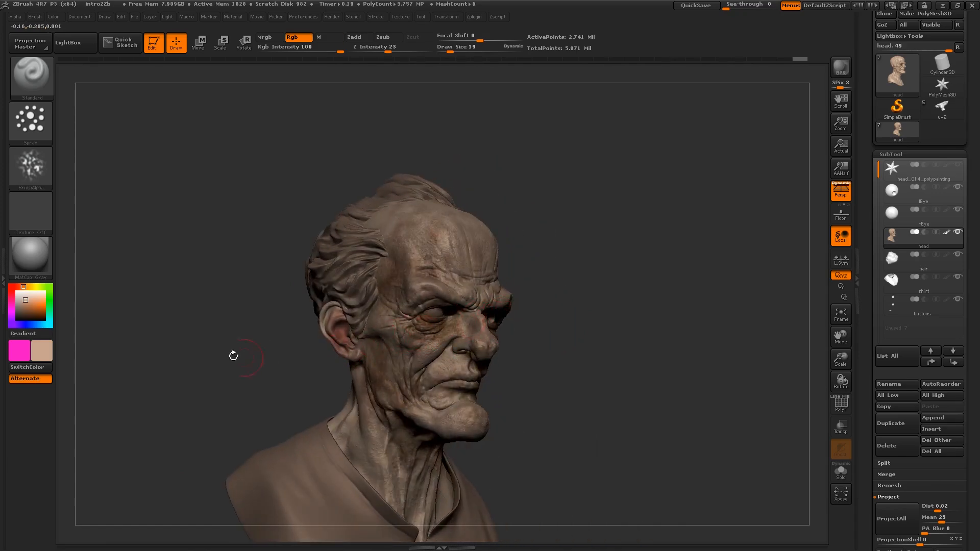
Change the model's material to SkinShade4 to judge the painted skin
left_click(39, 265)
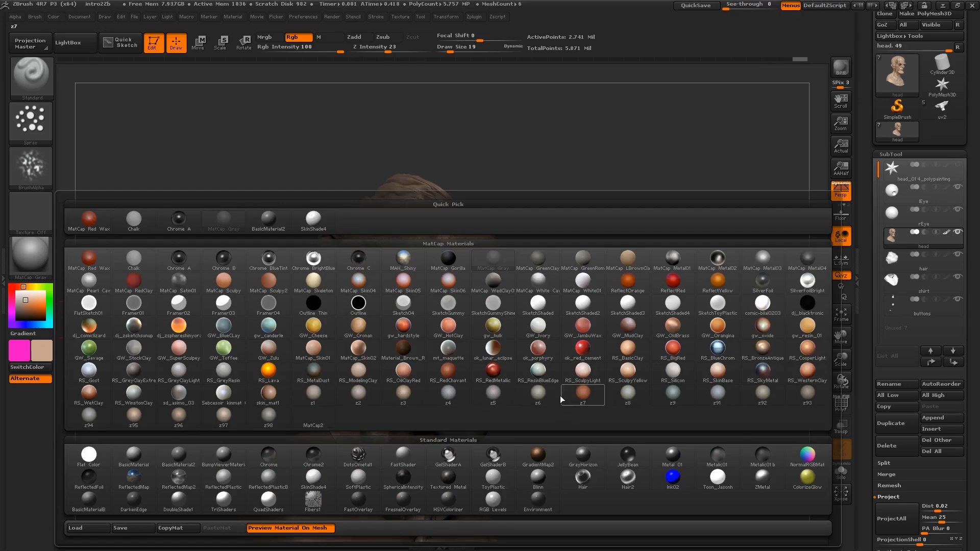
left_click(314, 478)
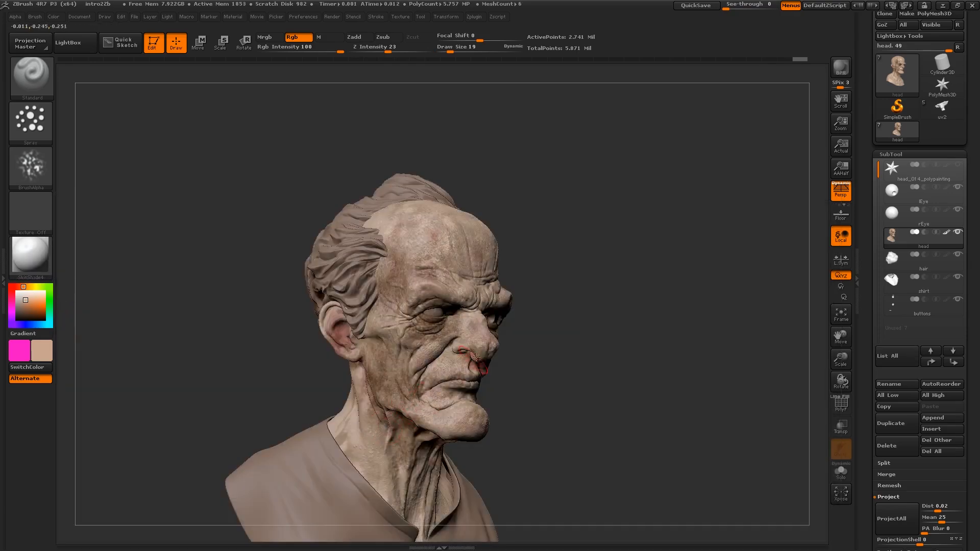
left_click_drag(433, 350, 541, 286)
right_click_drag(541, 286, 549, 330)
Try the ok_red_cement and ok_lunar_eclipse materials on the painted head
left_click(29, 262)
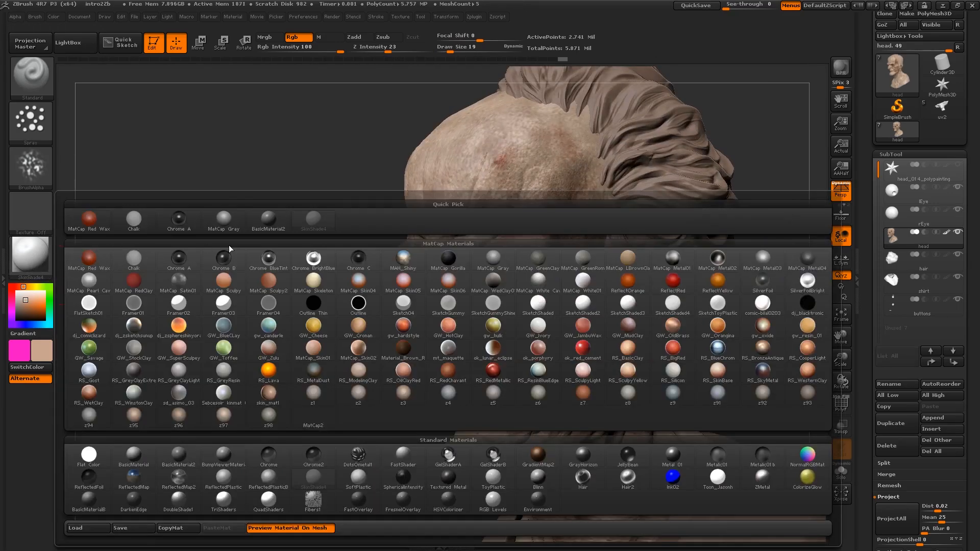
left_click(582, 349)
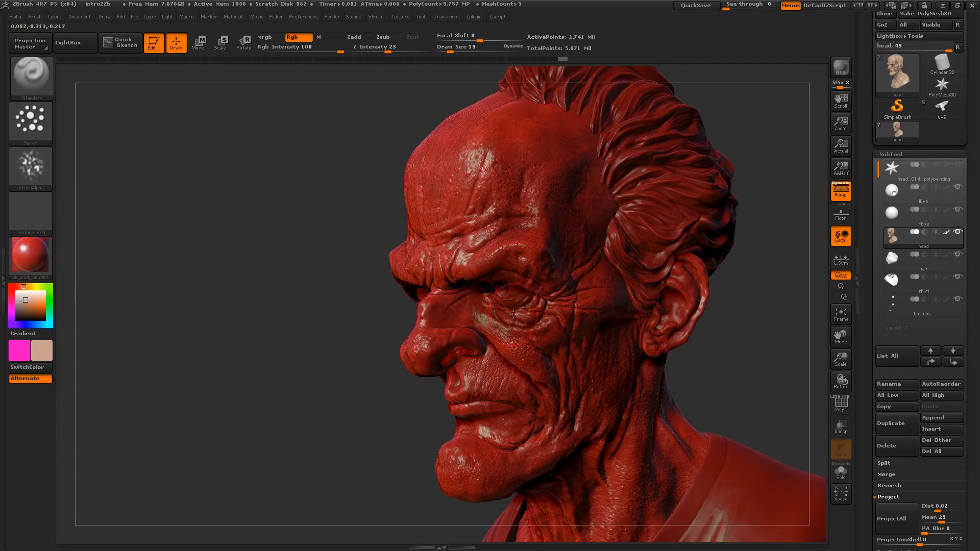
right_click_drag(509, 308, 539, 311)
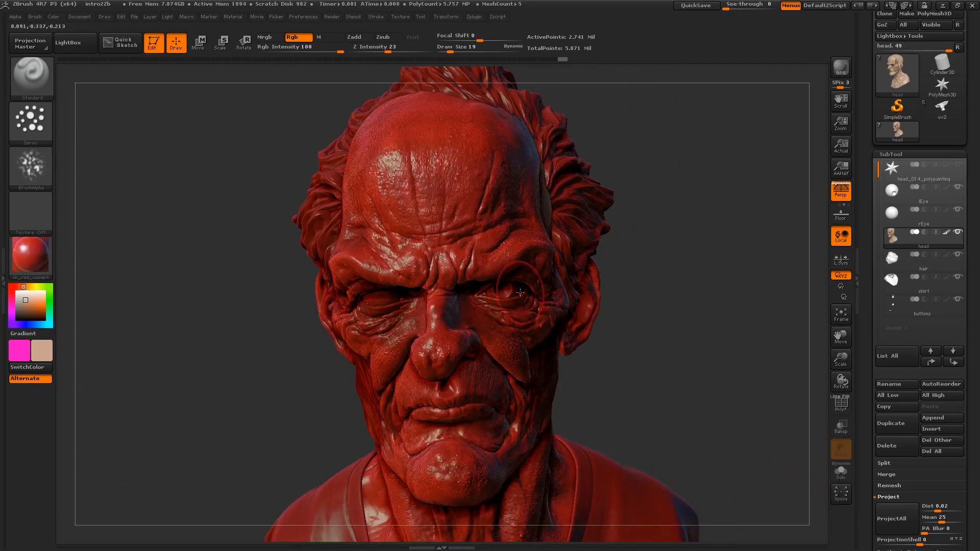
left_click(25, 263)
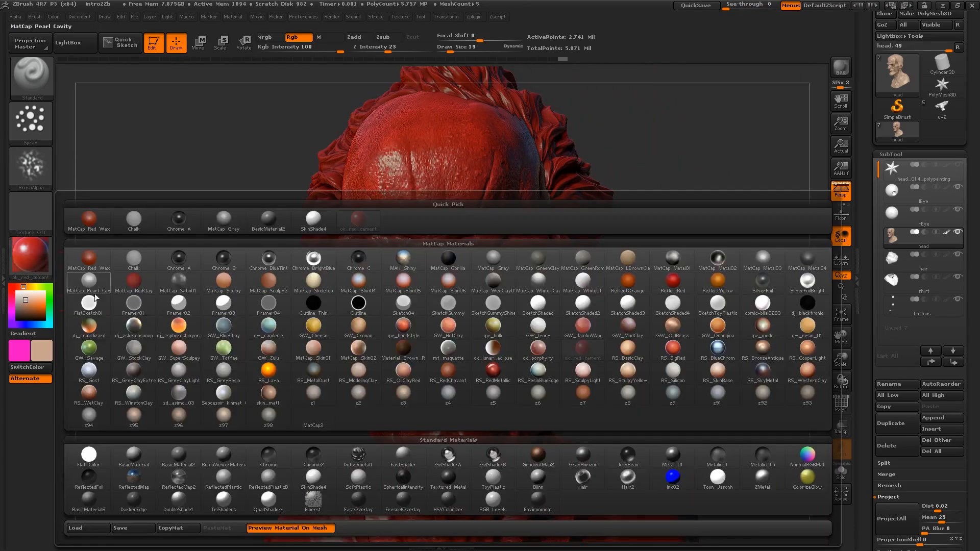
left_click(499, 351)
mouse_move(418, 313)
right_mouse_down()
mouse_move(445, 312)
mouse_move(420, 312)
right_mouse_up()
Try the z4 material on the painted head
left_click(31, 260)
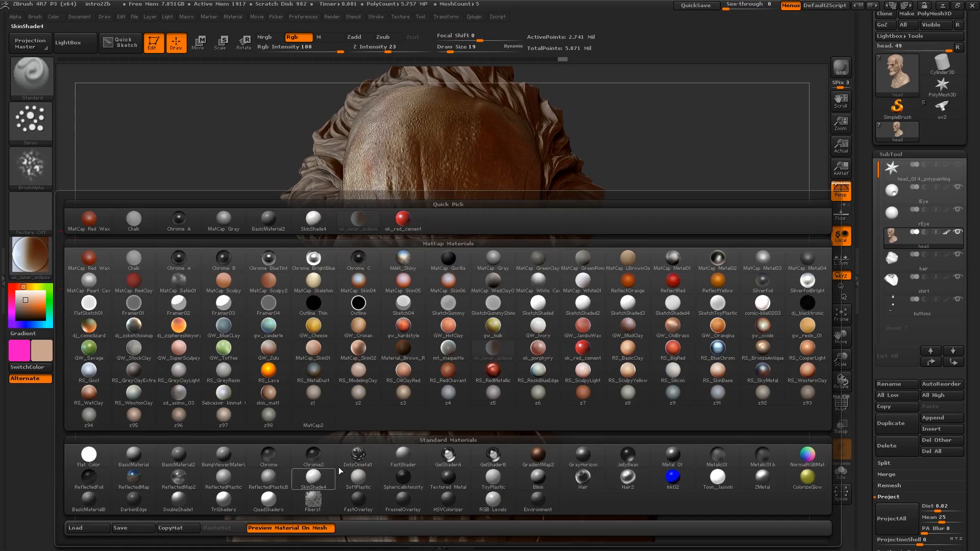
left_click(448, 399)
right_click_drag(445, 373, 449, 332, "ctrl")
right_click_drag(574, 365, 488, 307)
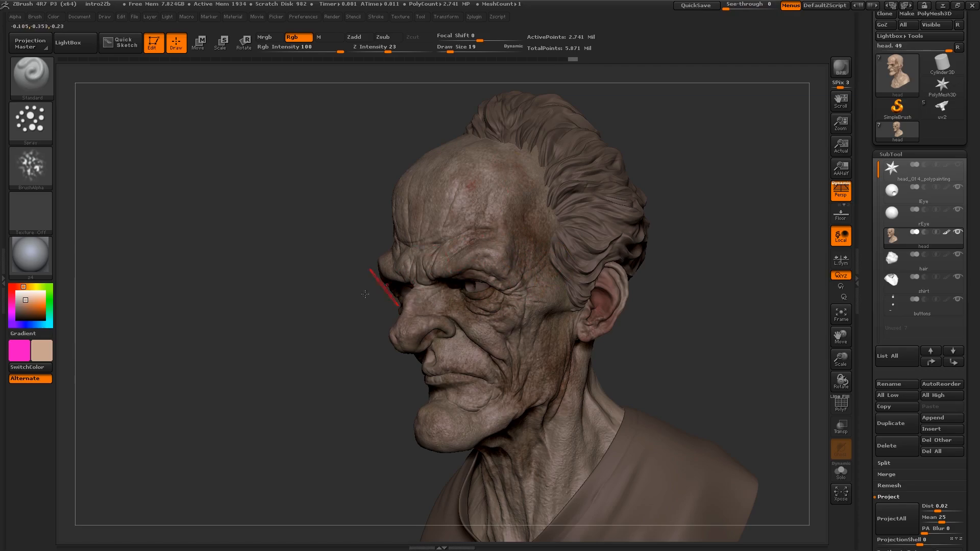
Return the material to SkinShade4 and check the painted skin in profile
left_click(41, 257)
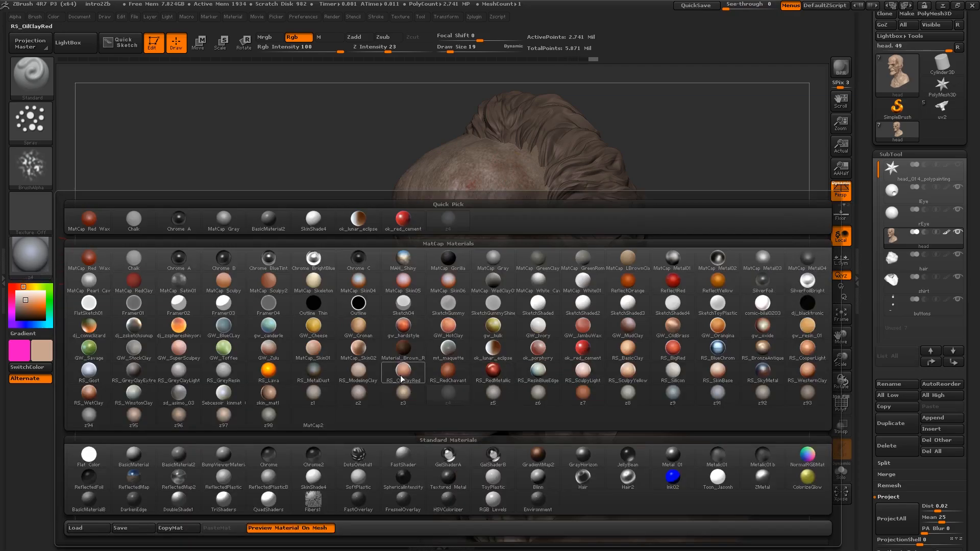
left_click(312, 481)
mouse_move(533, 257)
left_mouse_down()
mouse_move(522, 225)
mouse_move(539, 256)
left_mouse_up()
mouse_move(560, 283)
right_mouse_down()
mouse_move(580, 290)
mouse_move(576, 278)
mouse_move(522, 270)
right_mouse_up()
right_click_drag(576, 284, 393, 136)
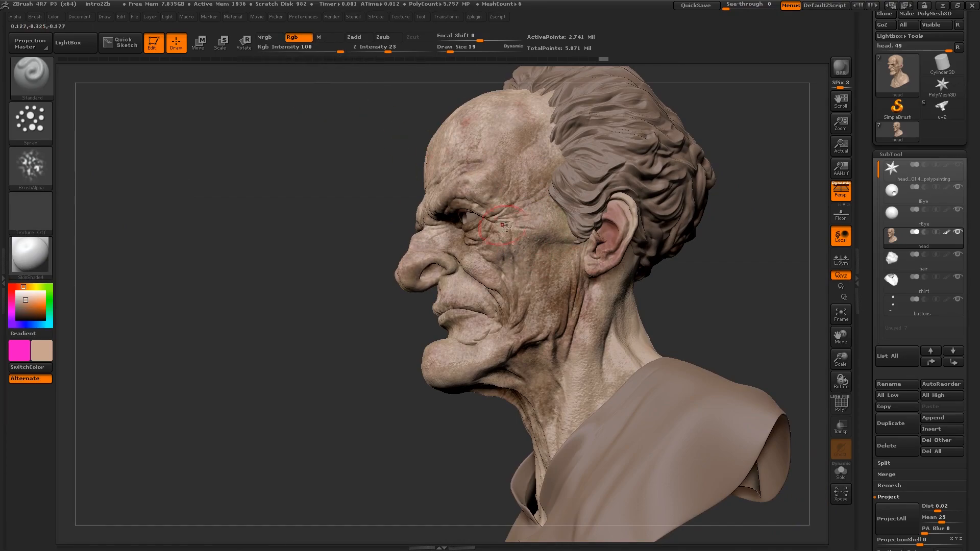
left_click_drag(327, 251, 553, 276)
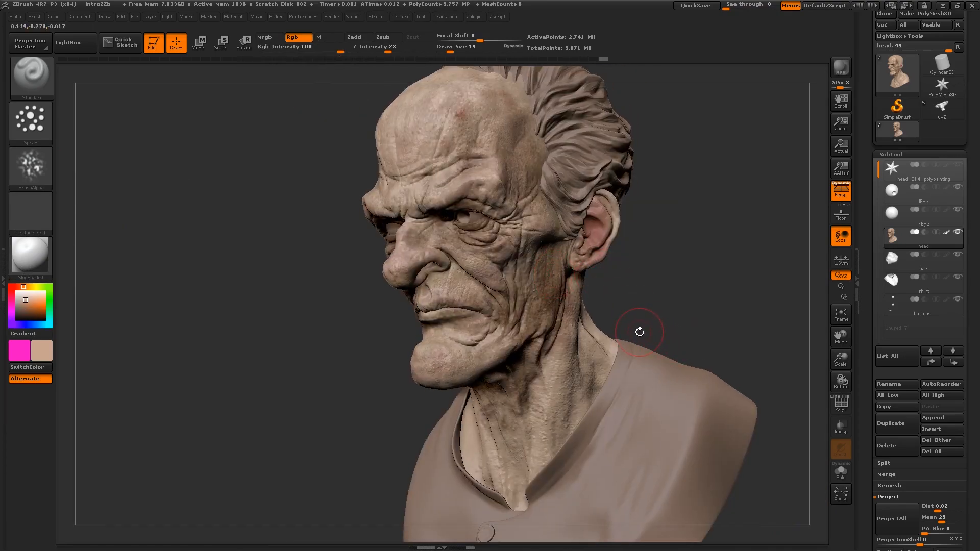
left_click_drag(636, 322, 642, 334)
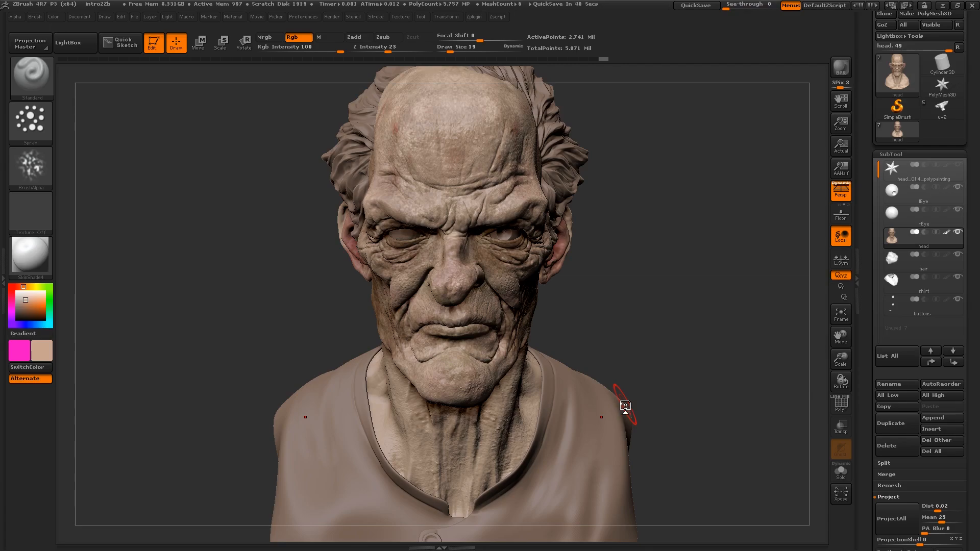
left_click_drag(622, 288, 657, 307)
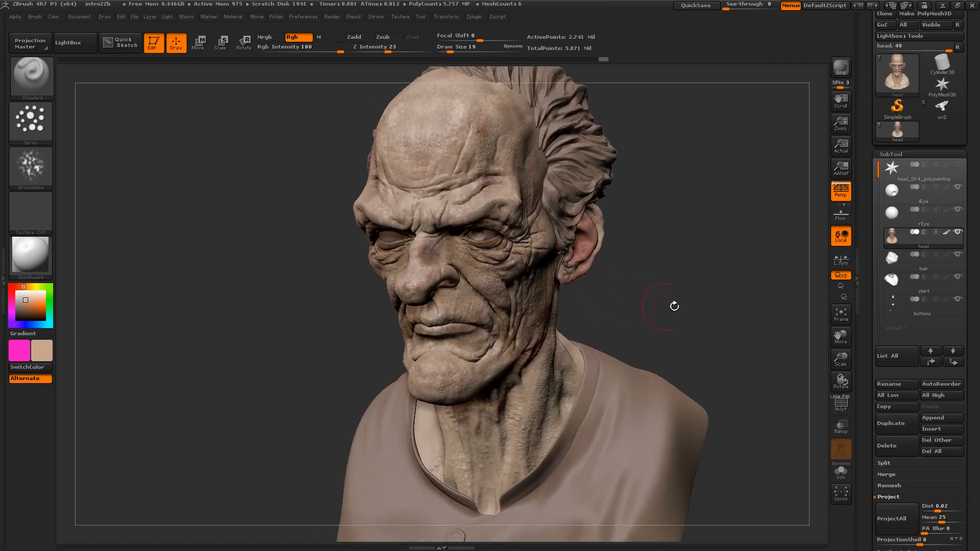
scroll(860, 240, "down", 5)
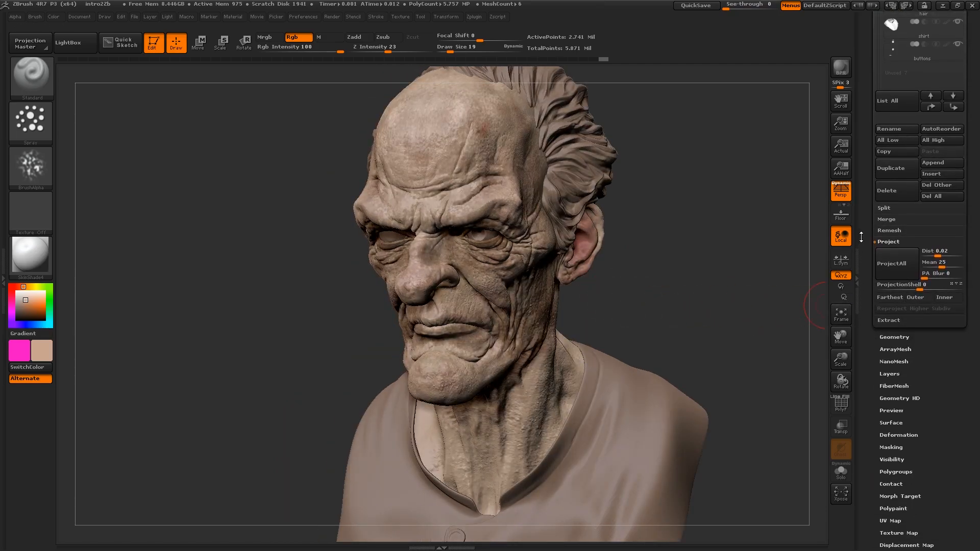
scroll(859, 240, "up", 5)
left_click_drag(627, 283, 585, 288)
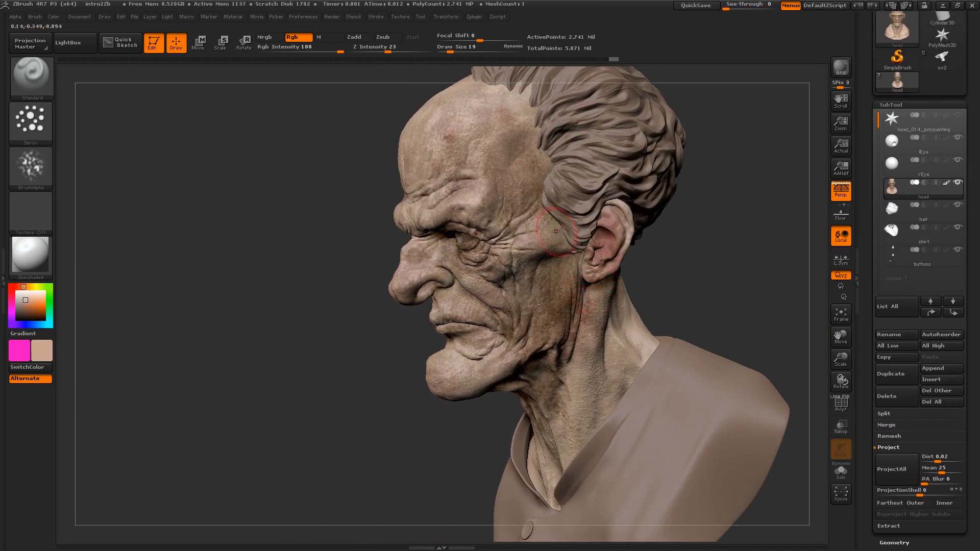
right_click_drag(515, 242, 557, 243)
Paint a test mask on the forehead and clear it
mouse_move(357, 153)
left_mouse_down("ctrl")
mouse_move(431, 166)
mouse_move(429, 125)
left_mouse_up("ctrl")
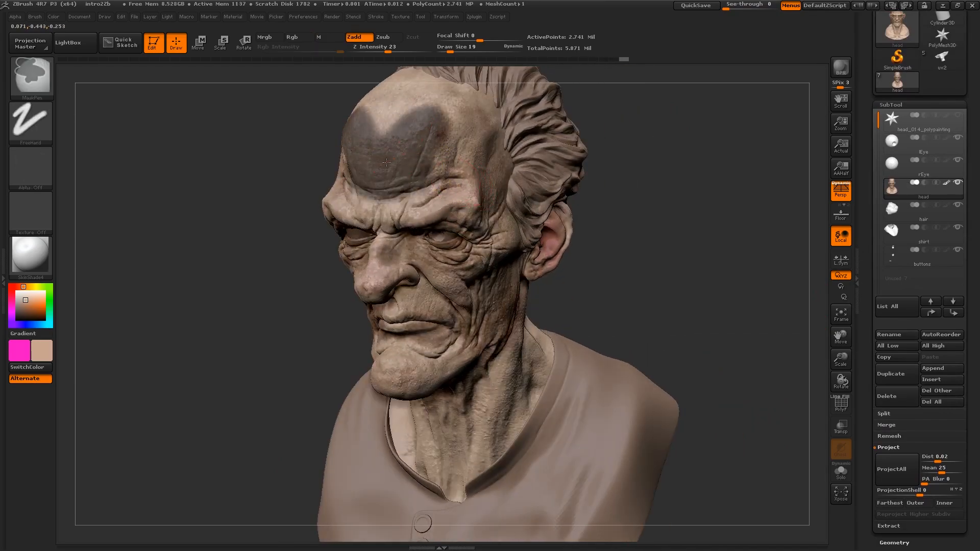
right_click_drag(447, 199, 462, 203)
left_click_drag(626, 238, 644, 260, "ctrl")
Mask the skin around both eyes, using draw size 9 for the finer areas, and invert the mask
right_click_drag(613, 286, 607, 266)
right_click_drag(608, 265, 603, 306, "ctrl")
left_click_drag(480, 270, 390, 250, "ctrl")
mouse_move(491, 250)
left_mouse_down("ctrl")
mouse_move(445, 207)
mouse_move(395, 217)
mouse_move(403, 206)
left_mouse_up("ctrl")
mouse_move(664, 326)
right_mouse_down("ctrl")
mouse_move(662, 289)
mouse_move(659, 312)
right_mouse_up("ctrl")
key("s")
left_click_drag(522, 302, 518, 304)
key("ctrl")
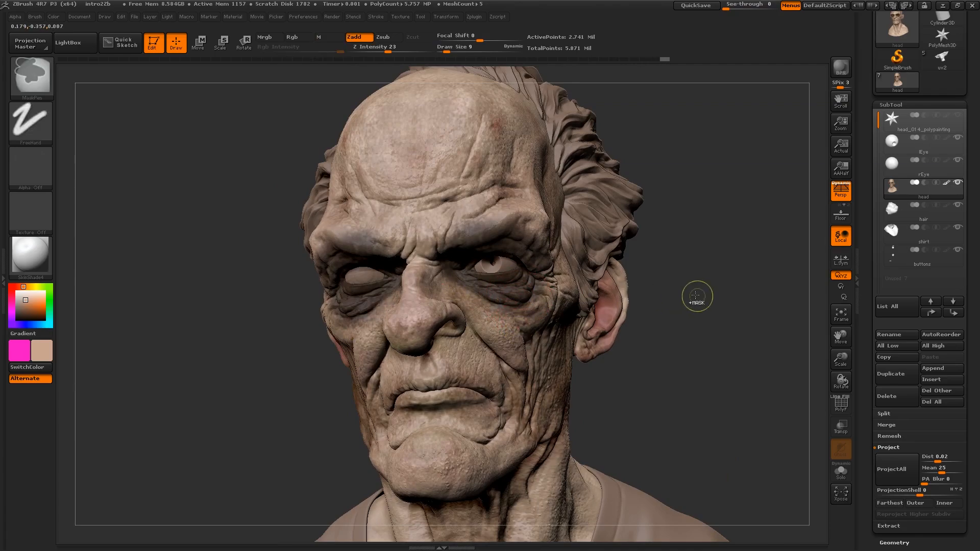
left_click(679, 259, "ctrl")
Choose a strong red and spray it over the unmasked skin around both eyes with the Standard brush
left_click(14, 288)
left_click(38, 306)
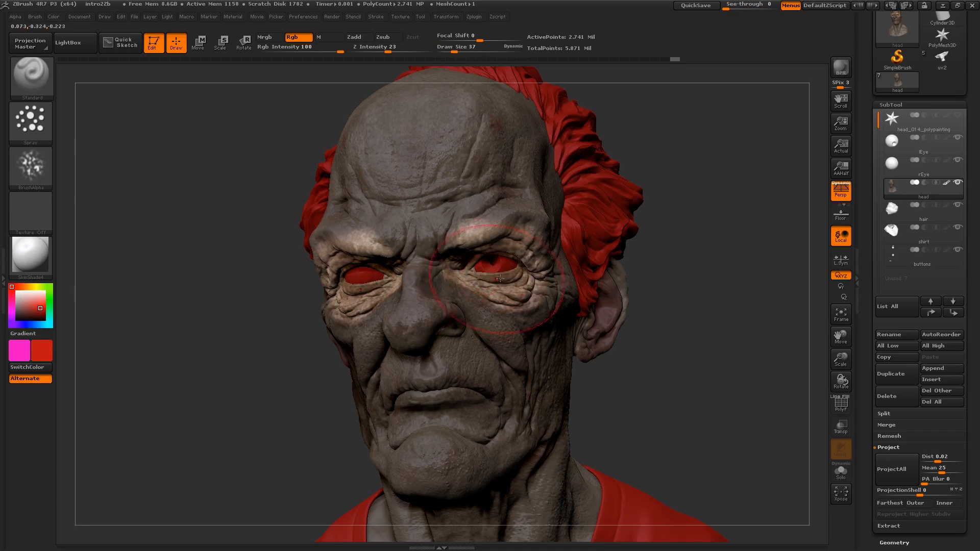
mouse_move(526, 252)
left_mouse_down()
mouse_move(456, 248)
mouse_move(481, 288)
mouse_move(464, 268)
mouse_move(520, 291)
left_mouse_up()
left_click(692, 273, "ctrl")
left_click(692, 273, "ctrl")
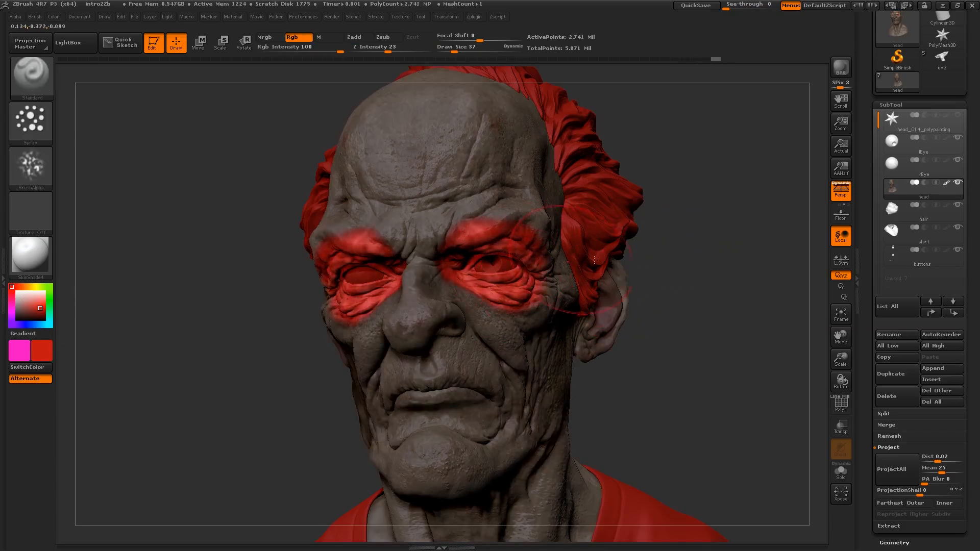
Clear the mask from the head and inspect the red eye areas from the side and front
left_click(726, 295, "ctrl")
left_click_drag(727, 294, 626, 276, "alt")
left_click(683, 285, "ctrl")
left_click_drag(683, 285, 663, 293)
left_click(656, 296, "ctrl")
left_click_drag(582, 304, 460, 306)
left_click_drag(512, 305, 527, 315)
left_click_drag(658, 301, 709, 327, "alt")
left_click_drag(684, 306, 740, 308)
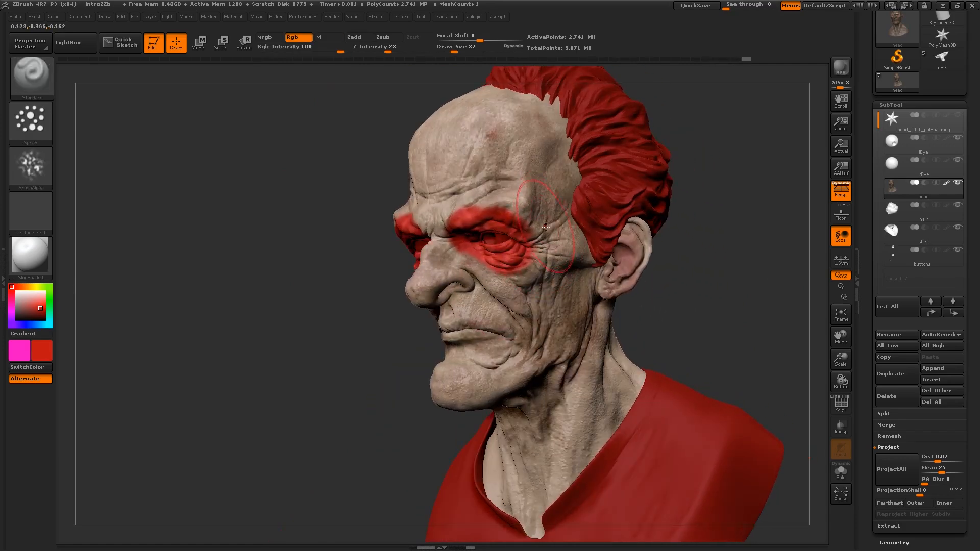
left_click_drag(679, 276, 735, 266)
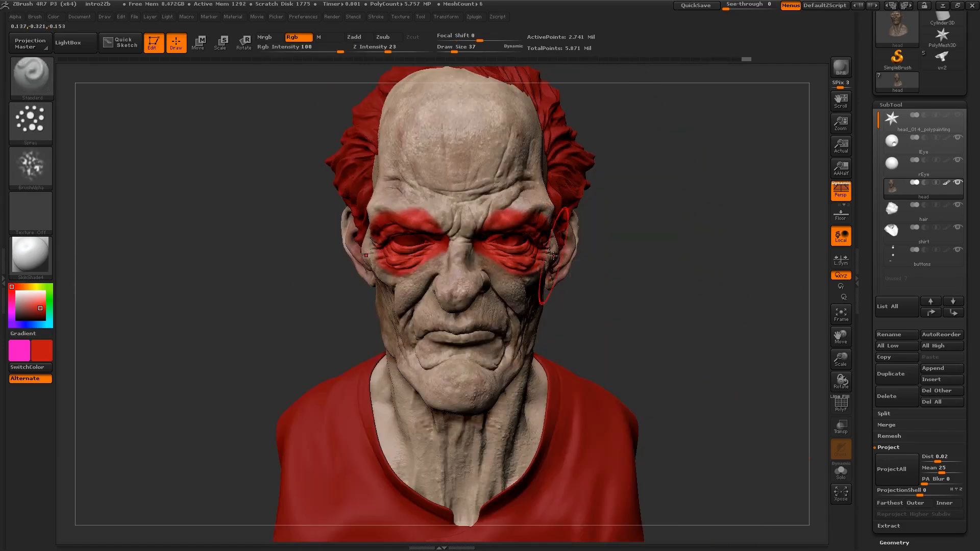
Change the active colour to a pale lilac and view the head at an angle to compare painted and unpainted subtools
left_click(24, 302)
left_click(23, 296)
left_click_drag(668, 276, 548, 238)
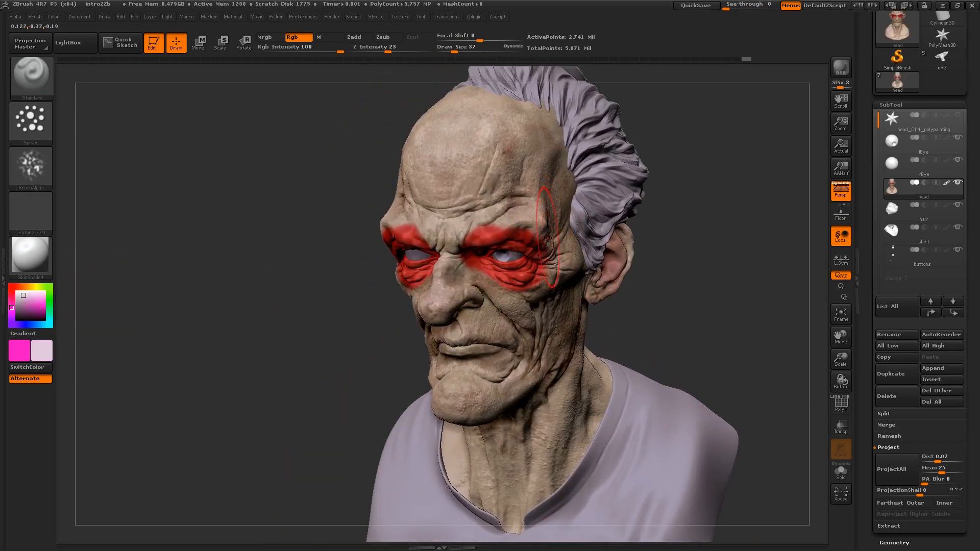
left_click_drag(654, 261, 688, 275)
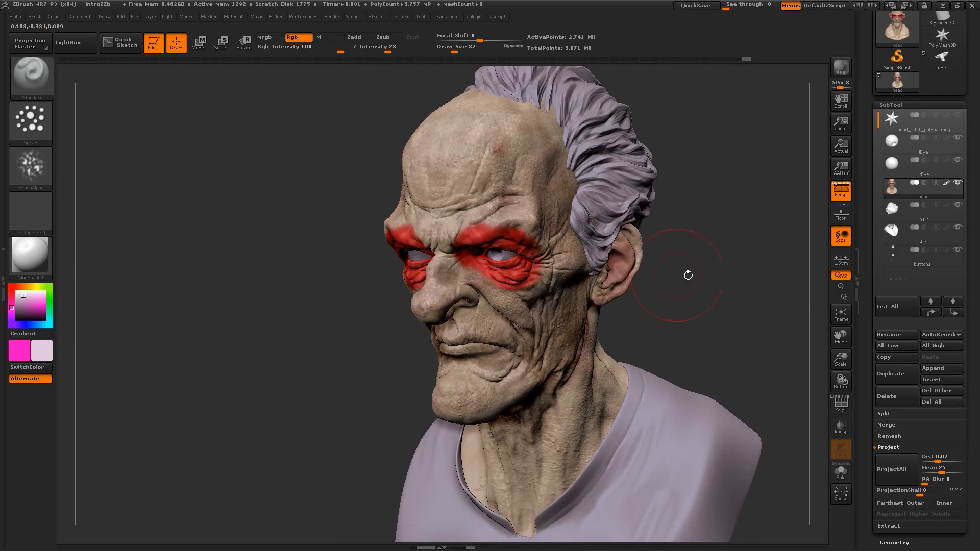
Toggle the head subtool's polypaint display off and on to compare the bare sculpt with the painted skin
left_click(947, 183)
left_click(946, 182)
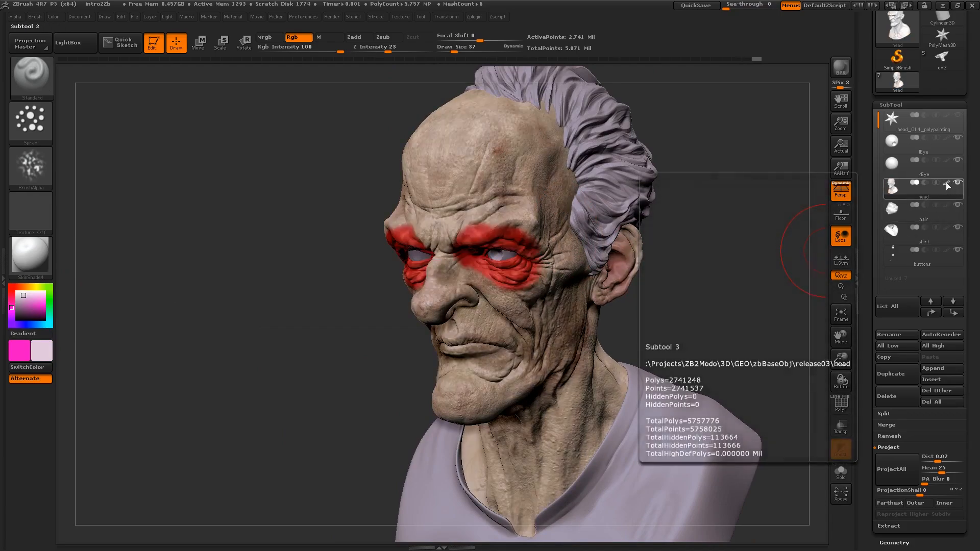
left_click(946, 182)
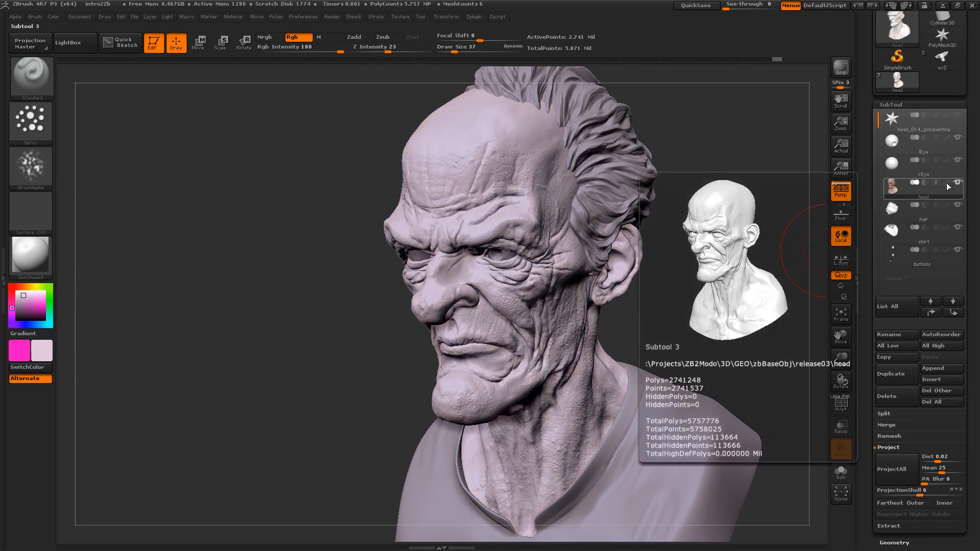
left_click(948, 182)
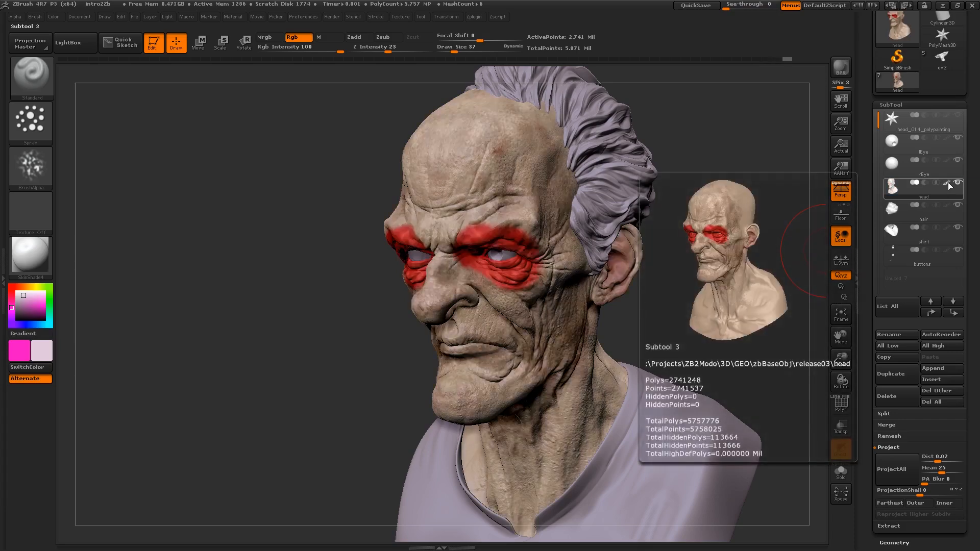
left_click(948, 183)
left_click_drag(677, 350, 771, 256)
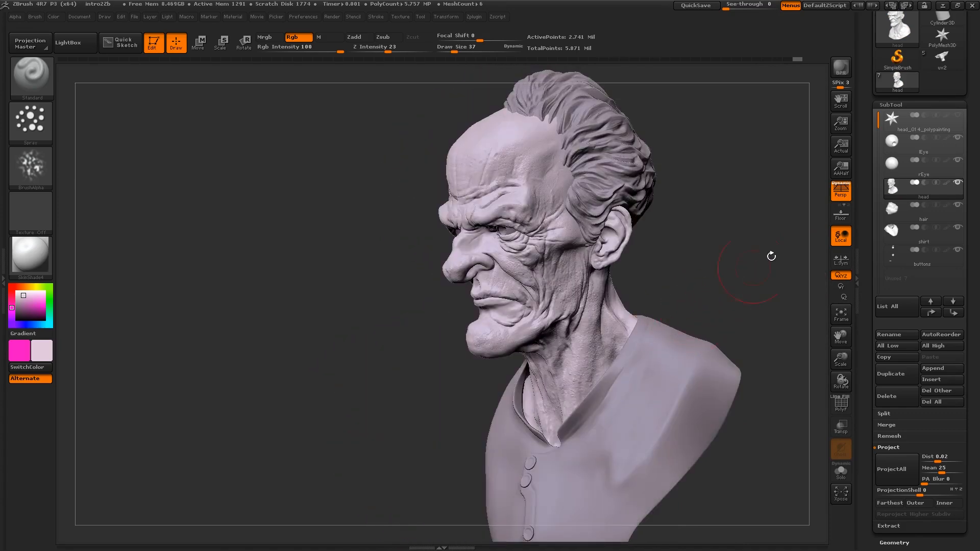
left_click(948, 183)
Reduce the draw size to 14, sample the skin tone and spray it over the red on the brows and upper eyelids
left_click_drag(670, 275, 636, 284)
right_click_drag(597, 270, 563, 241, "ctrl")
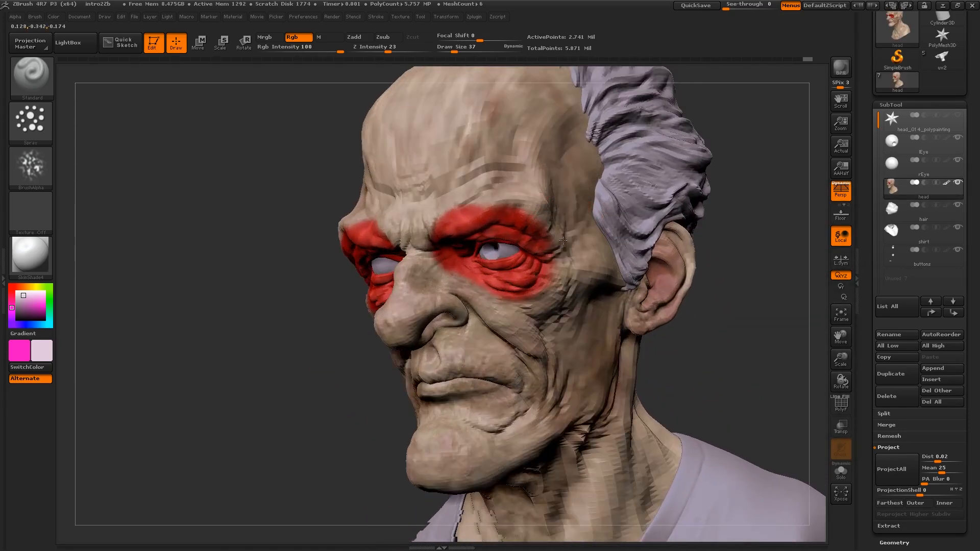
key("s")
left_click_drag(561, 233, 457, 221)
key("c")
right_click_drag(444, 238, 451, 217)
left_click_drag(460, 250, 442, 255)
right_click_drag(404, 240, 447, 264)
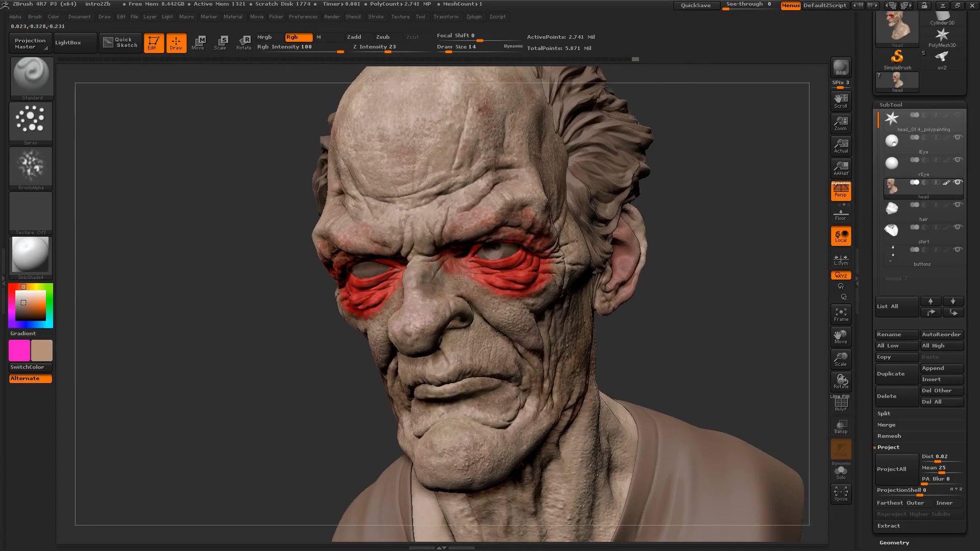